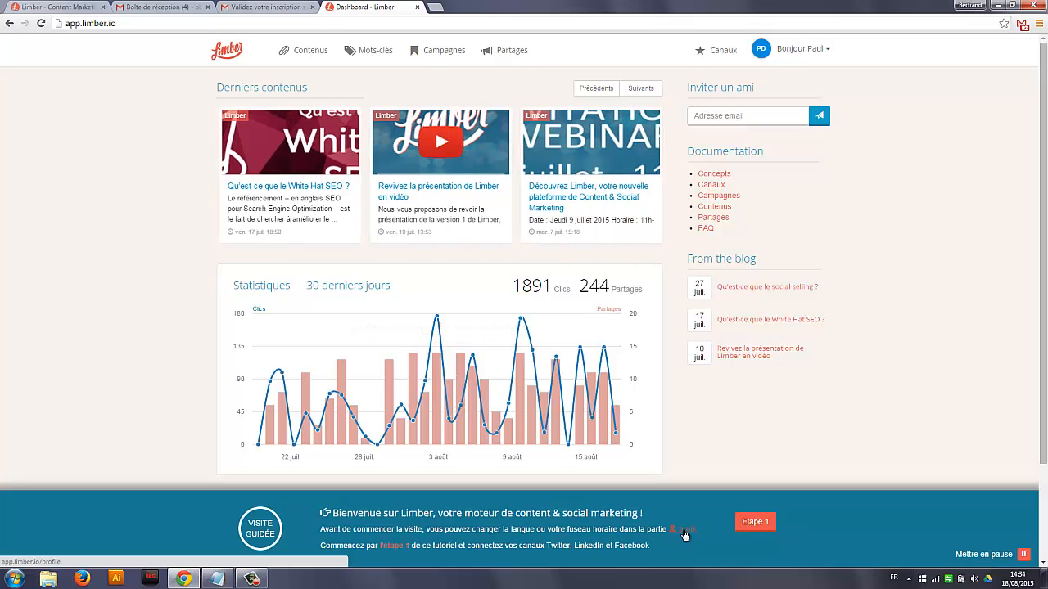
Open the account's profile page and save the profile information
left_click(825, 55)
left_click(782, 74)
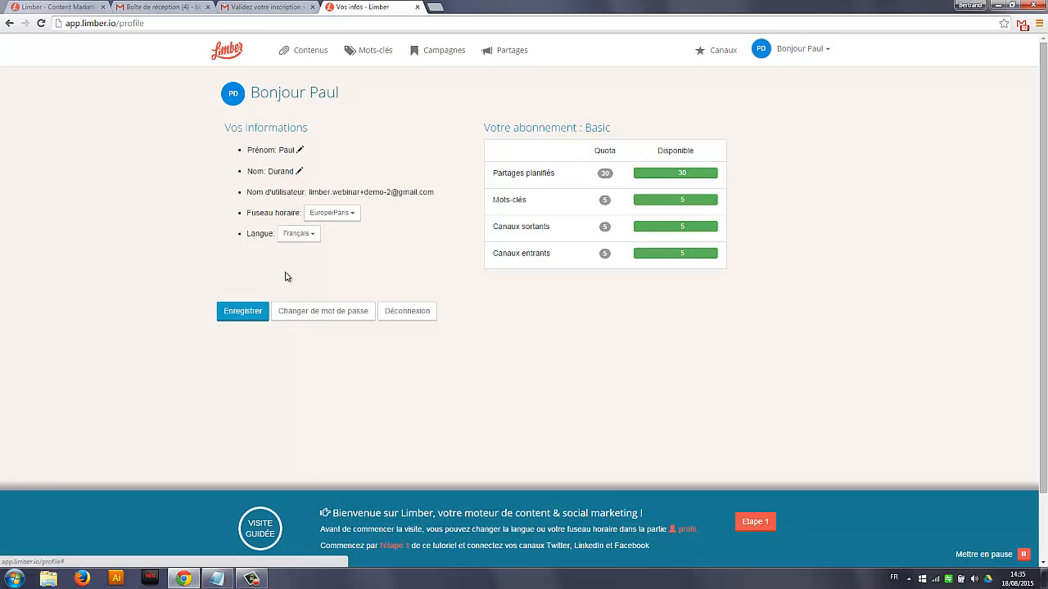
left_click(253, 317)
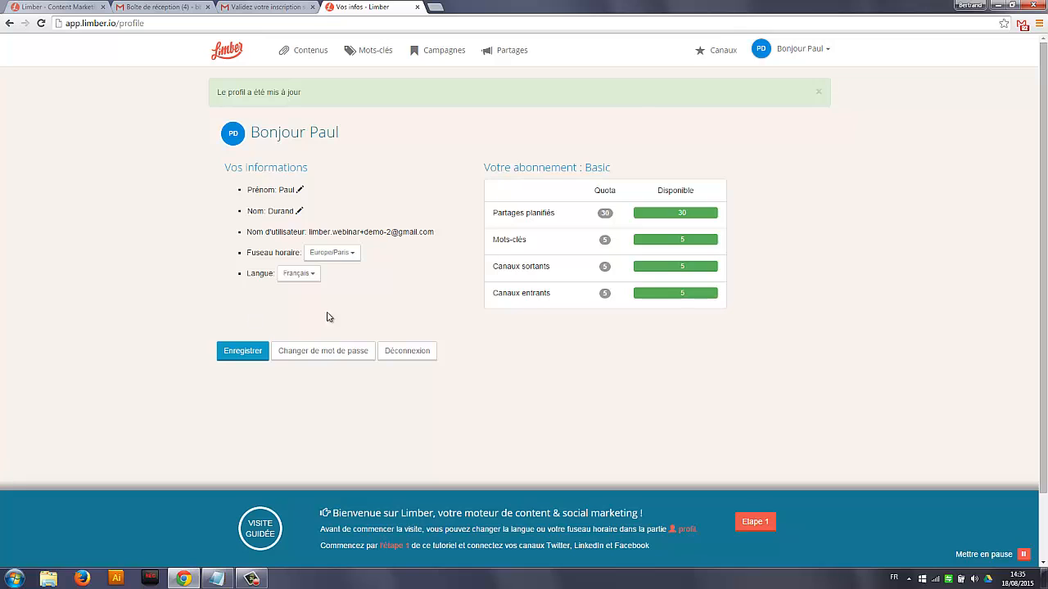
Start stage 1 of the guided tour and connect the Twitter, Facebook and LinkedIn accounts as outgoing channels
left_click(755, 521)
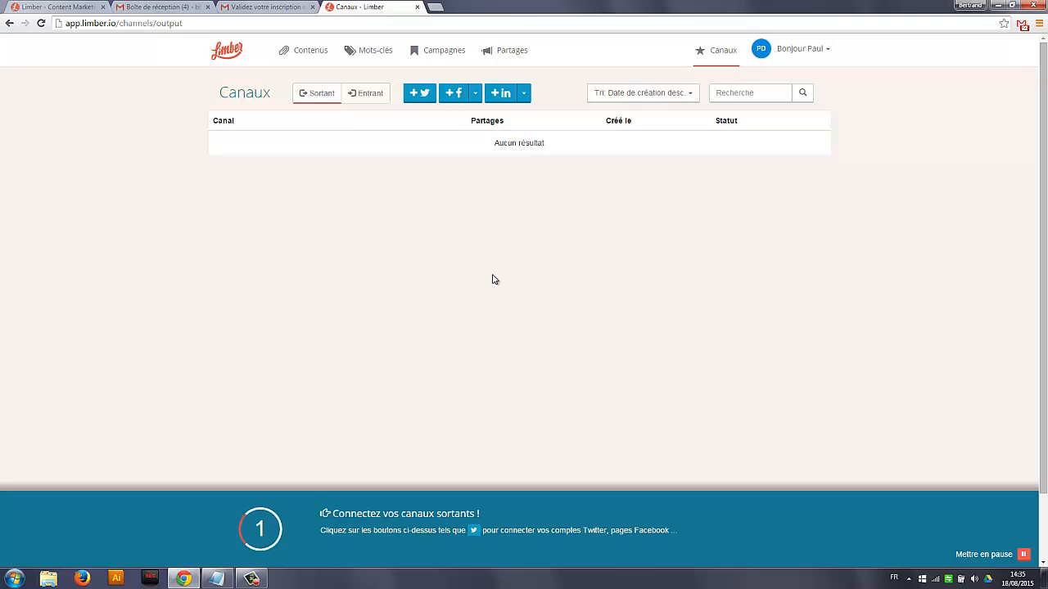
left_click(420, 94)
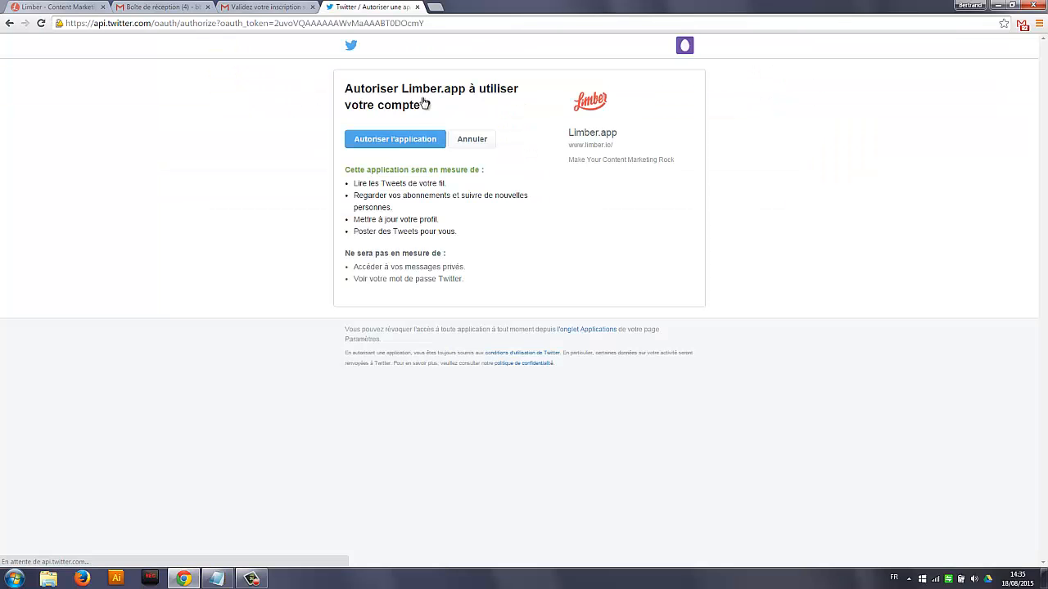
left_click(414, 142)
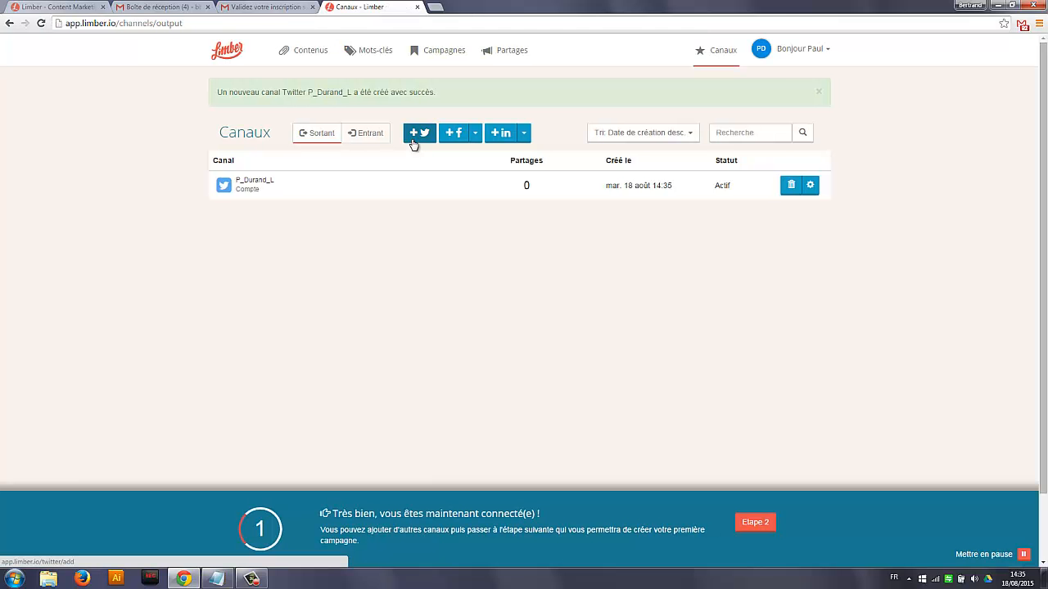
left_click(475, 136)
left_click(470, 155)
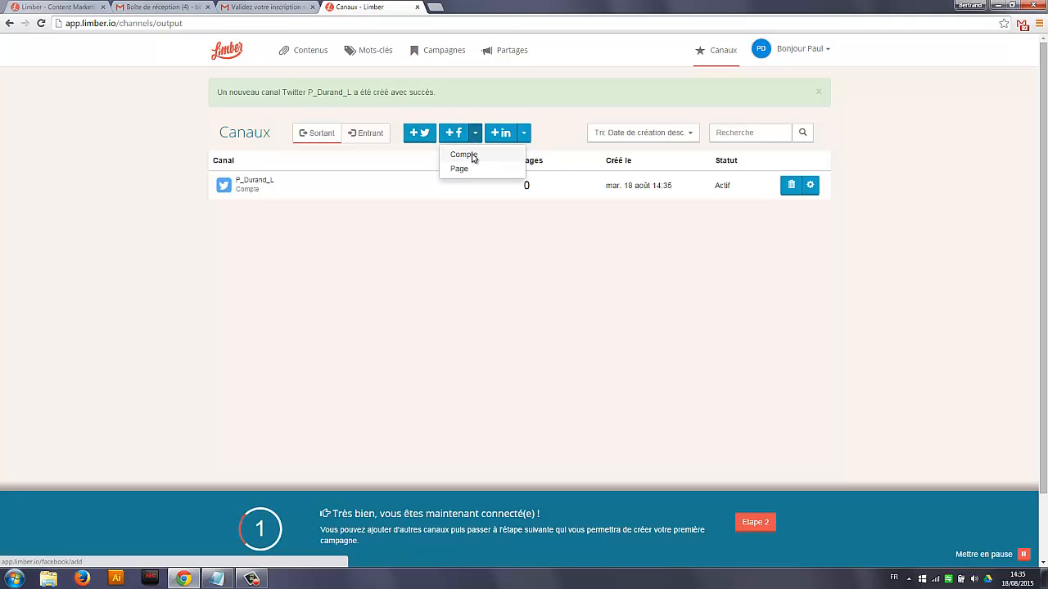
left_click(524, 135)
left_click(512, 155)
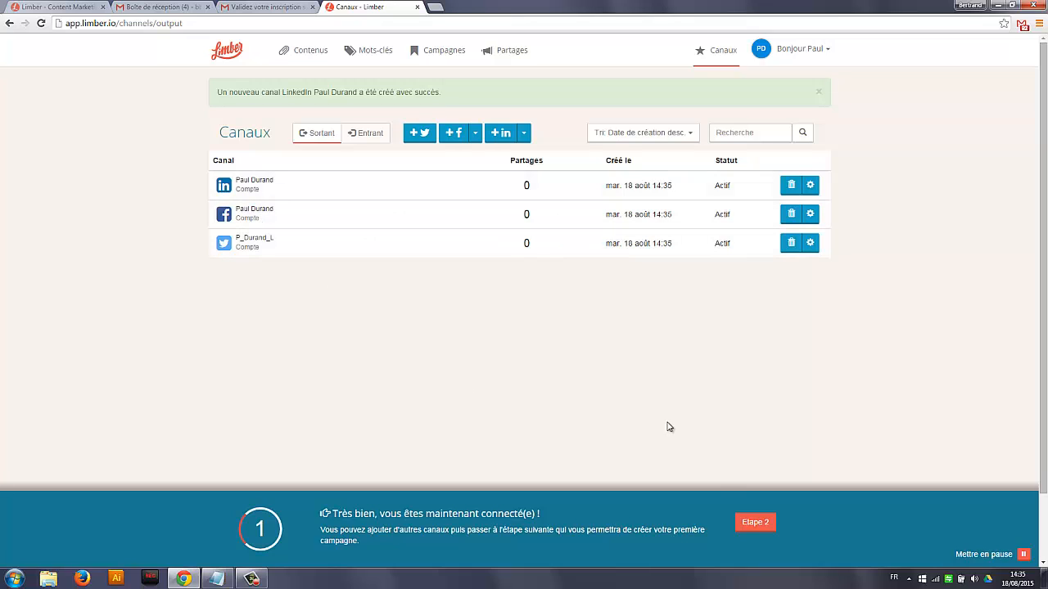
Start a new campaign from stage 2 of the tour, named Réseaux sociaux, with main keywords Réseaux sociaux and SMO
left_click(752, 523)
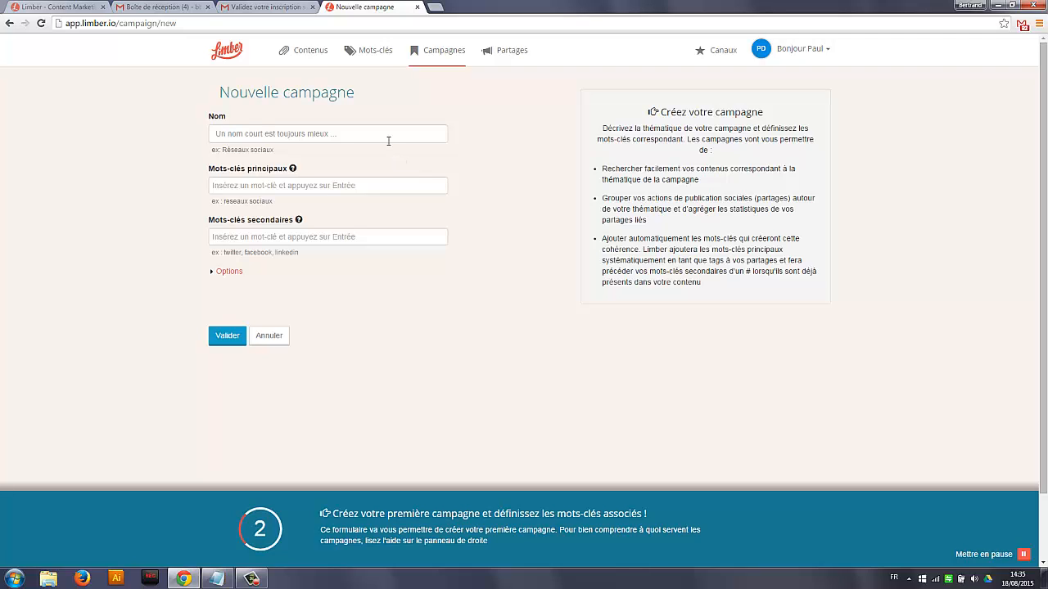
left_click(385, 136)
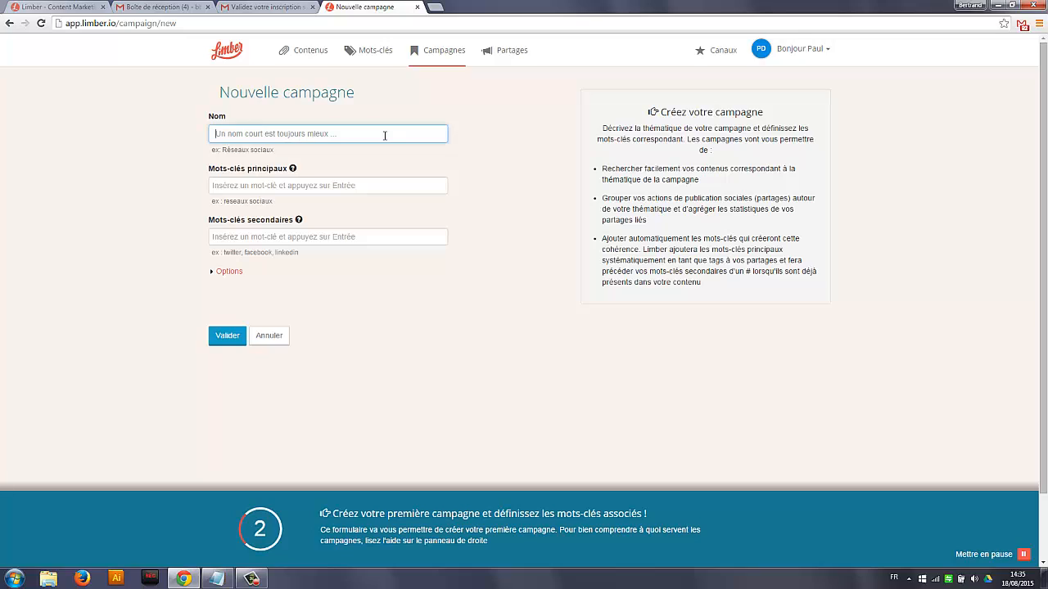
type("Ré")
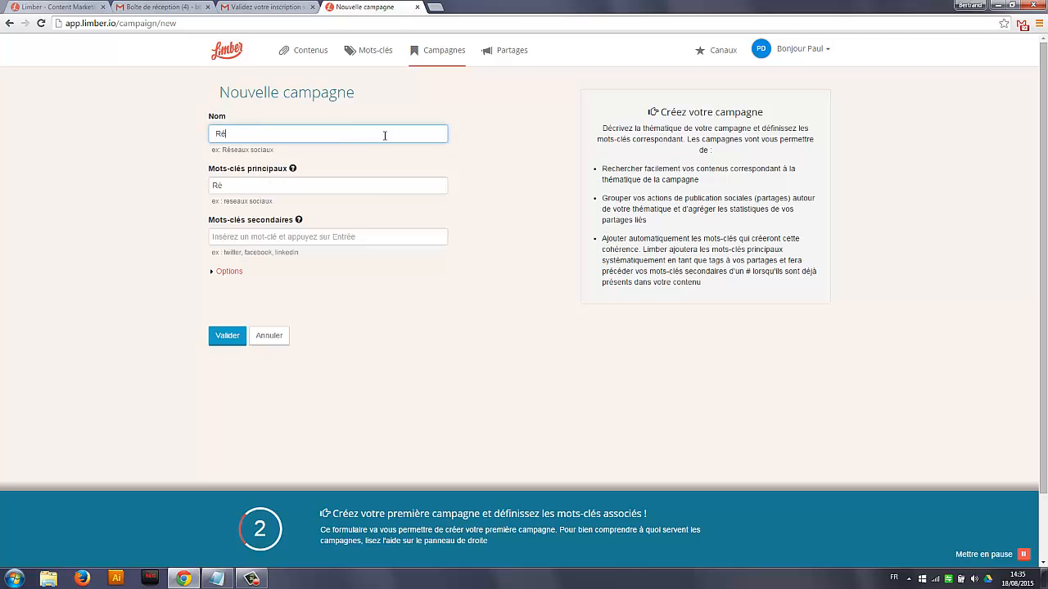
type("seaux sociaux")
mouse_move(294, 174)
left_click(295, 185)
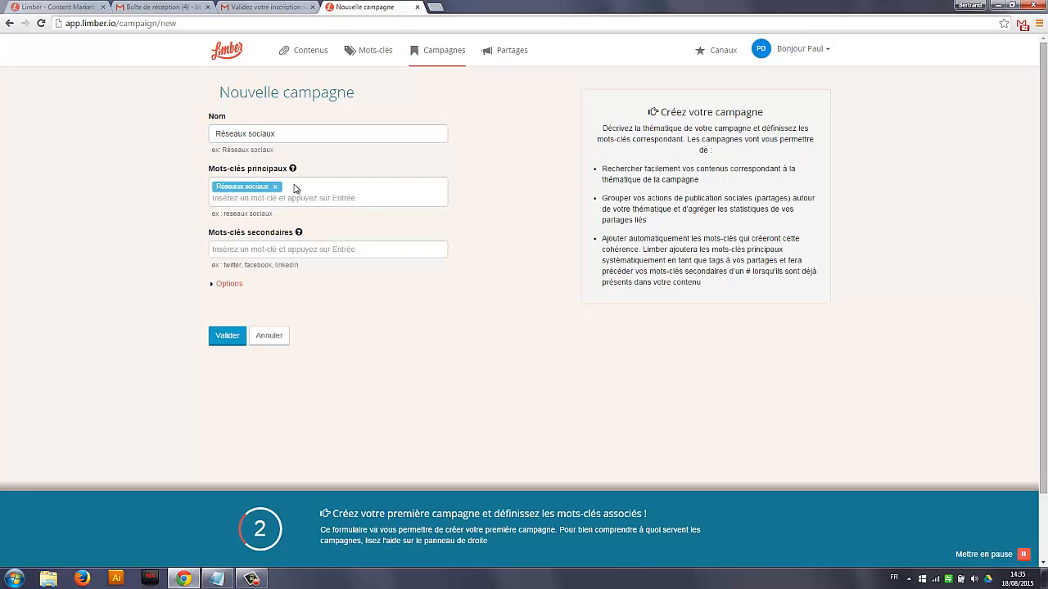
type("SMO")
key("Return")
Add the secondary keywords twitter, linkedin and facebook to the campaign
left_click(282, 250)
type("tw")
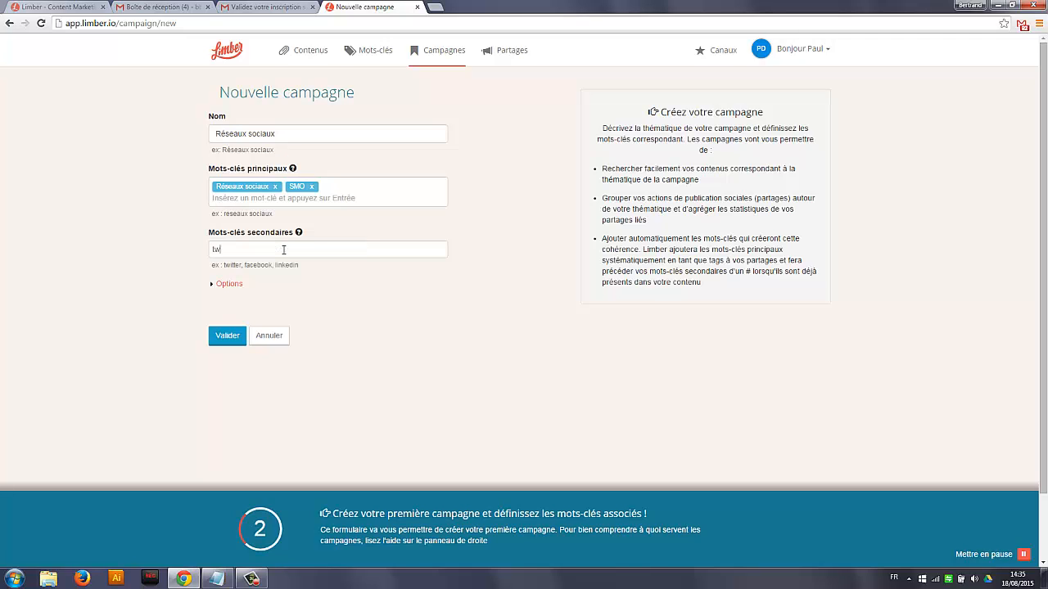
type("itter")
key("Return")
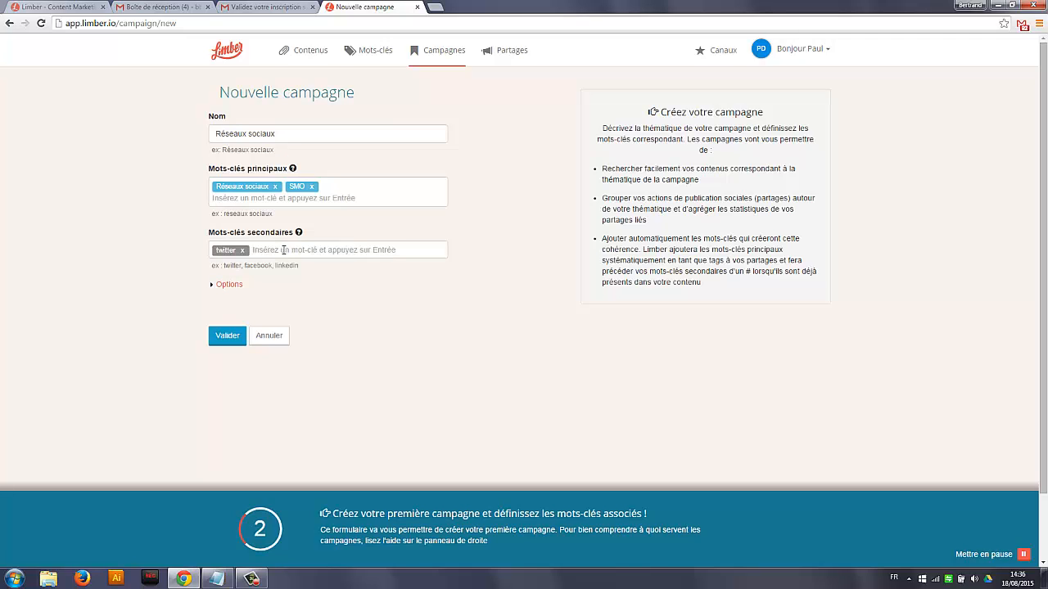
type("linkedin")
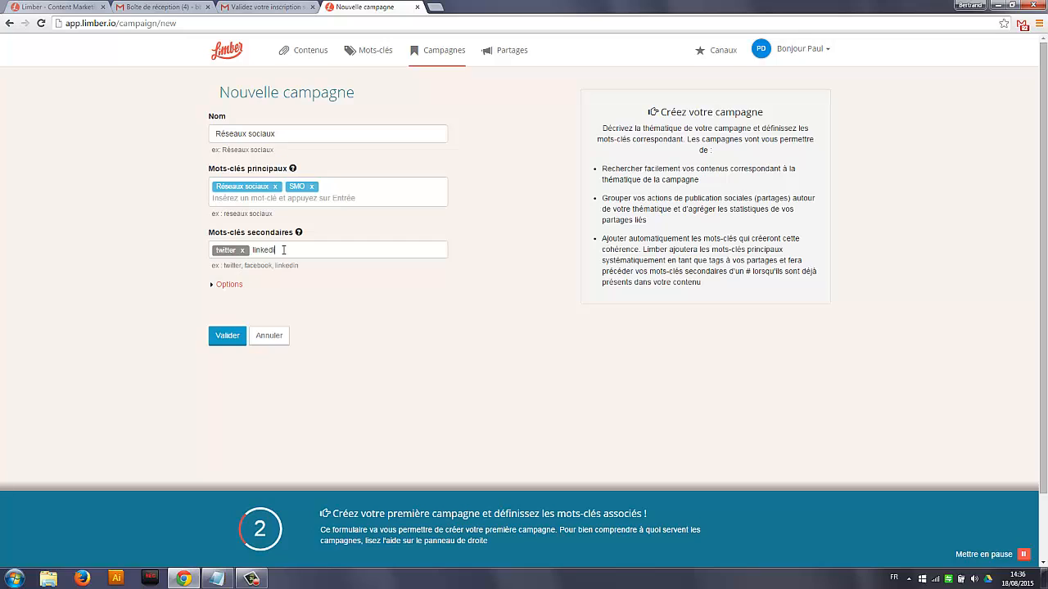
key("Return")
type("facebook")
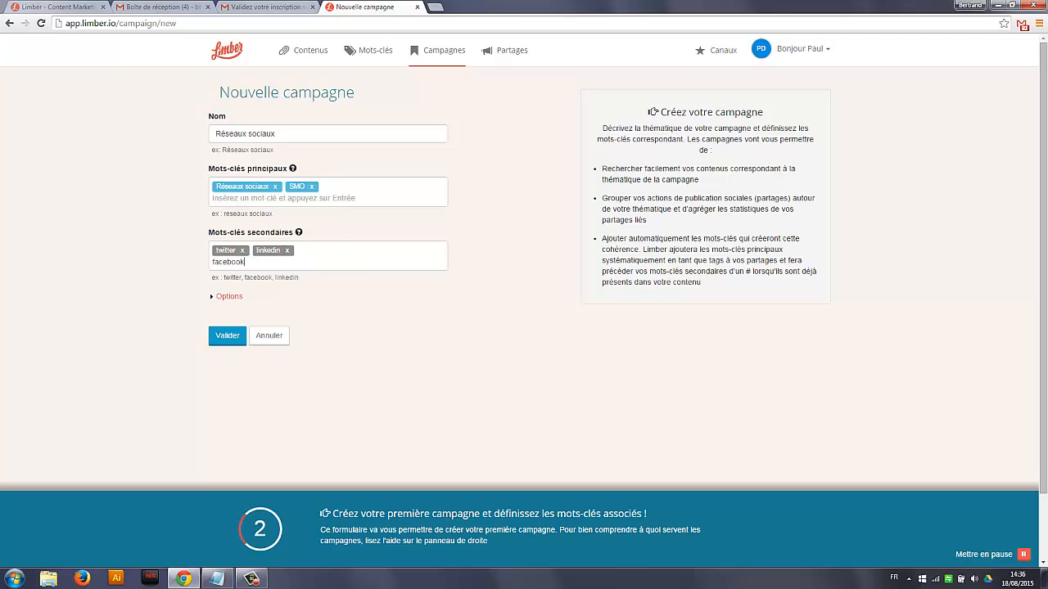
key("Return")
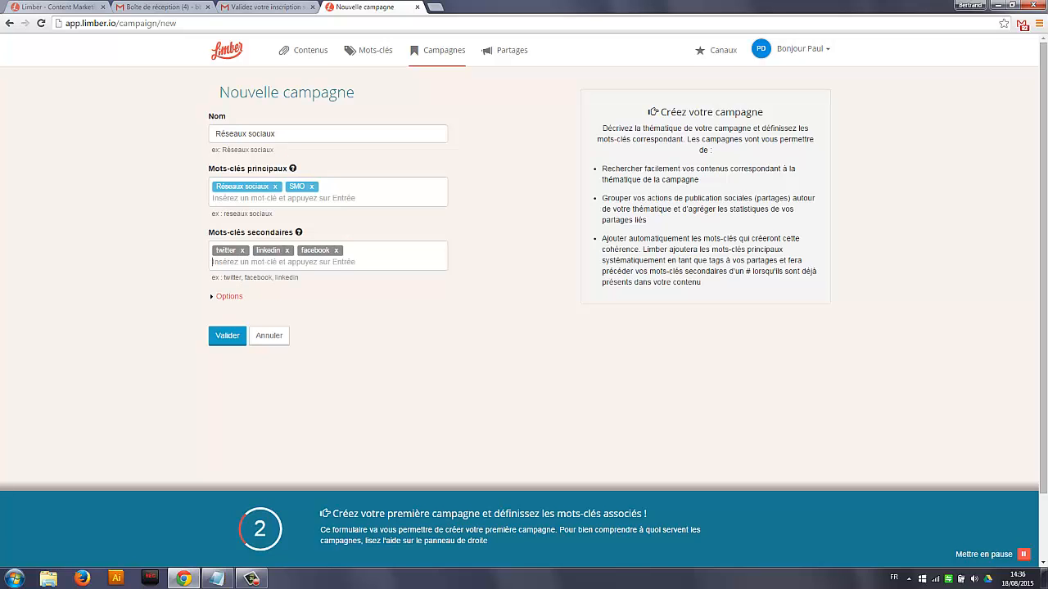
Review the campaign's additional options, leaving them empty, and create the campaign
left_click(234, 298)
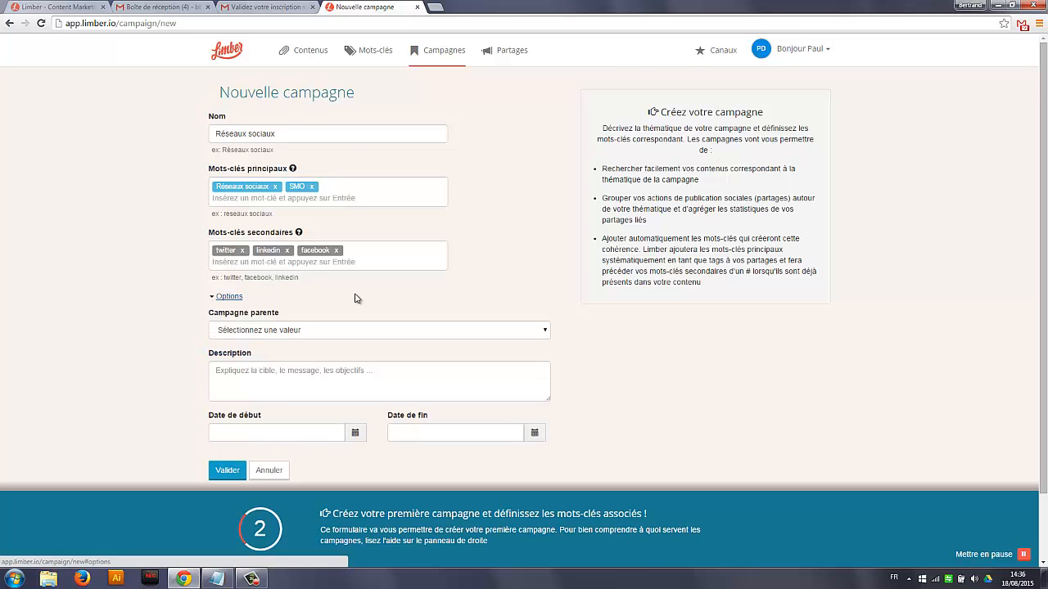
scroll(356, 298, "down", 1)
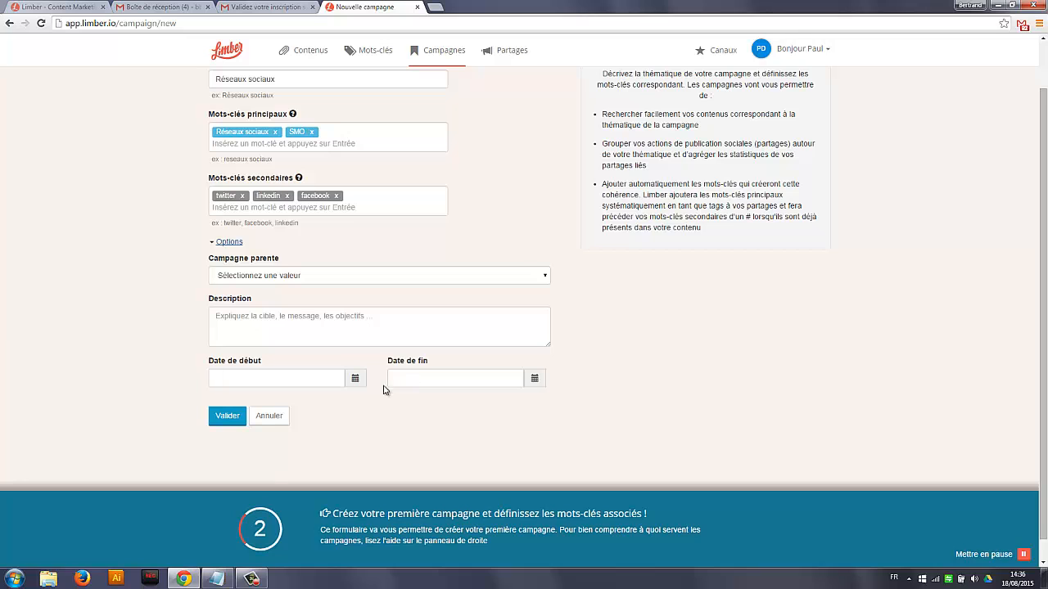
left_click(228, 423)
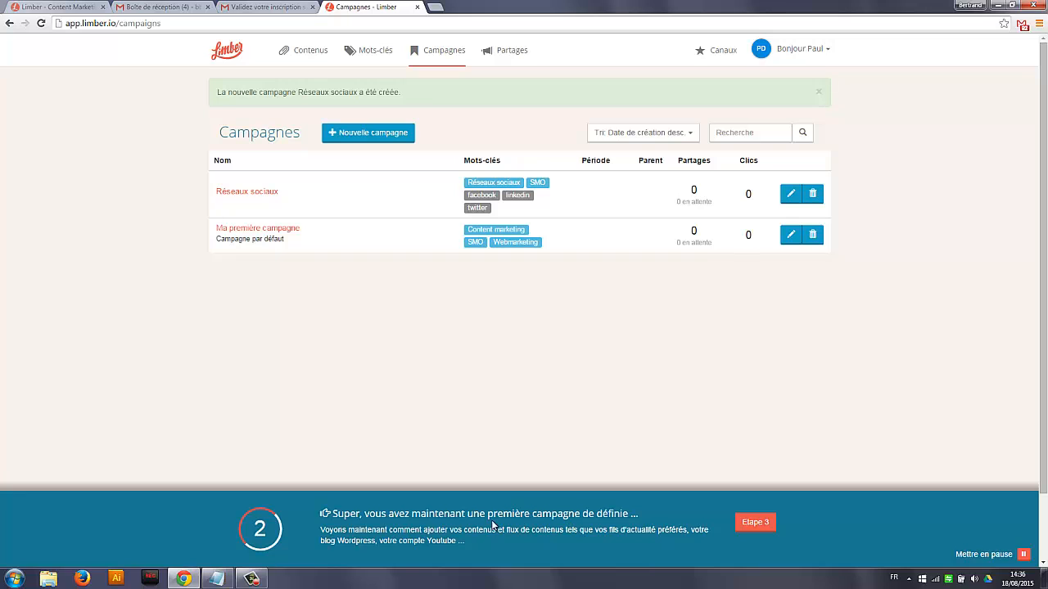
left_click(751, 525)
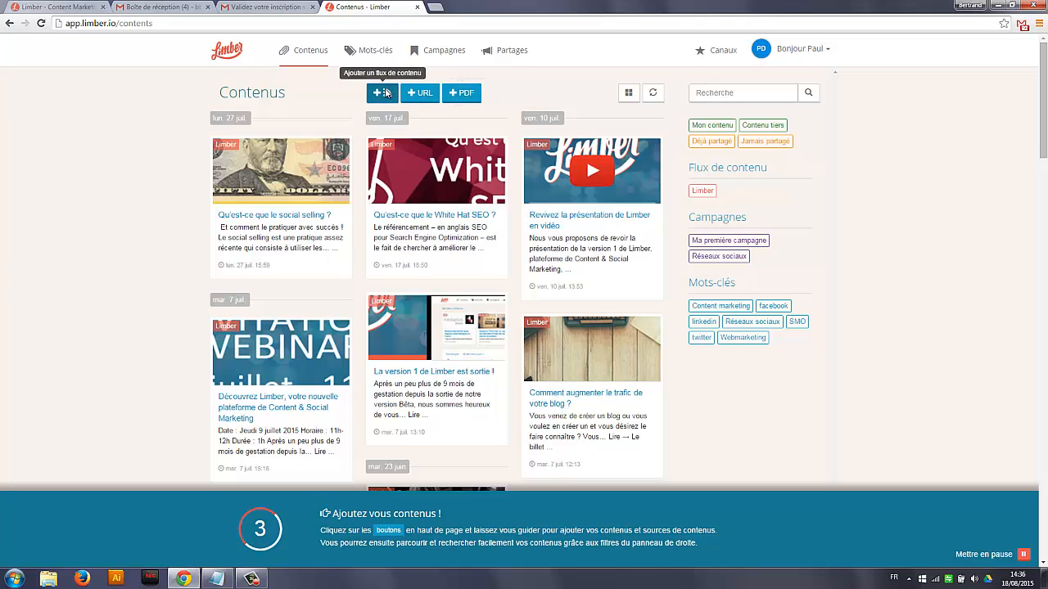
left_click(385, 92)
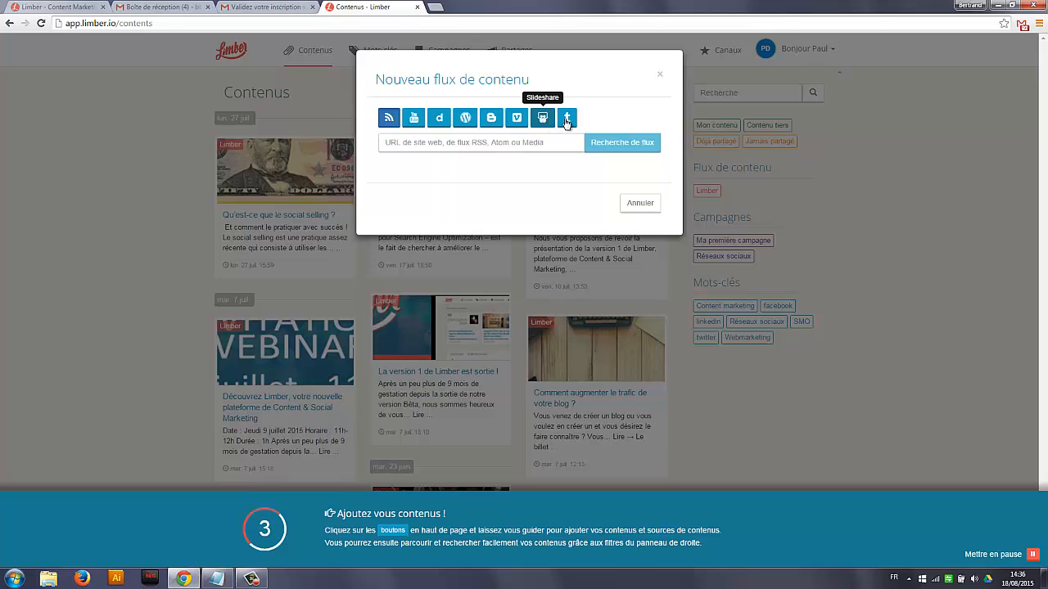
left_click(401, 144)
left_click(390, 118)
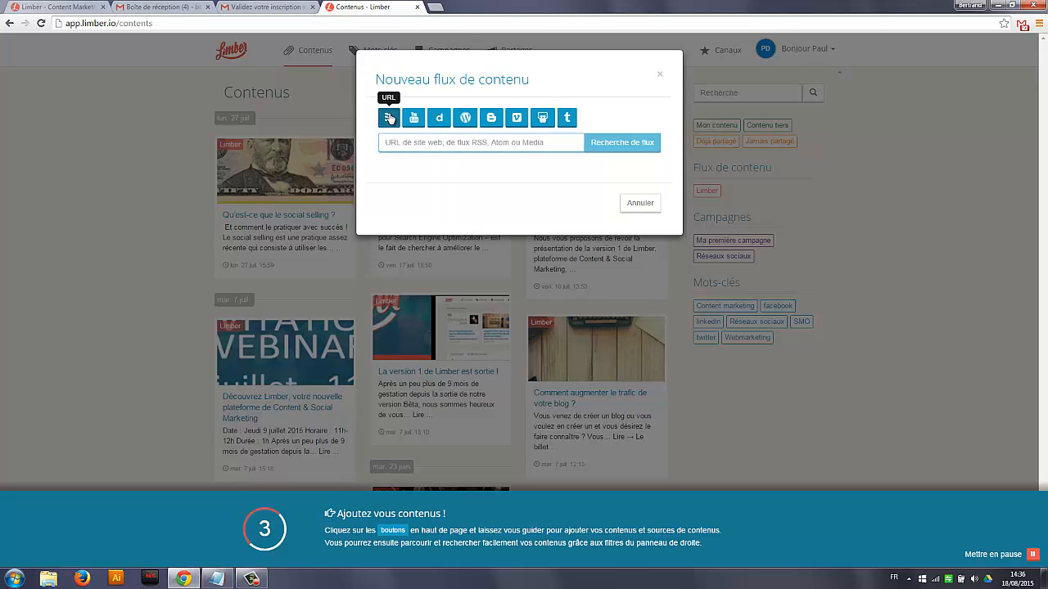
left_click(401, 142)
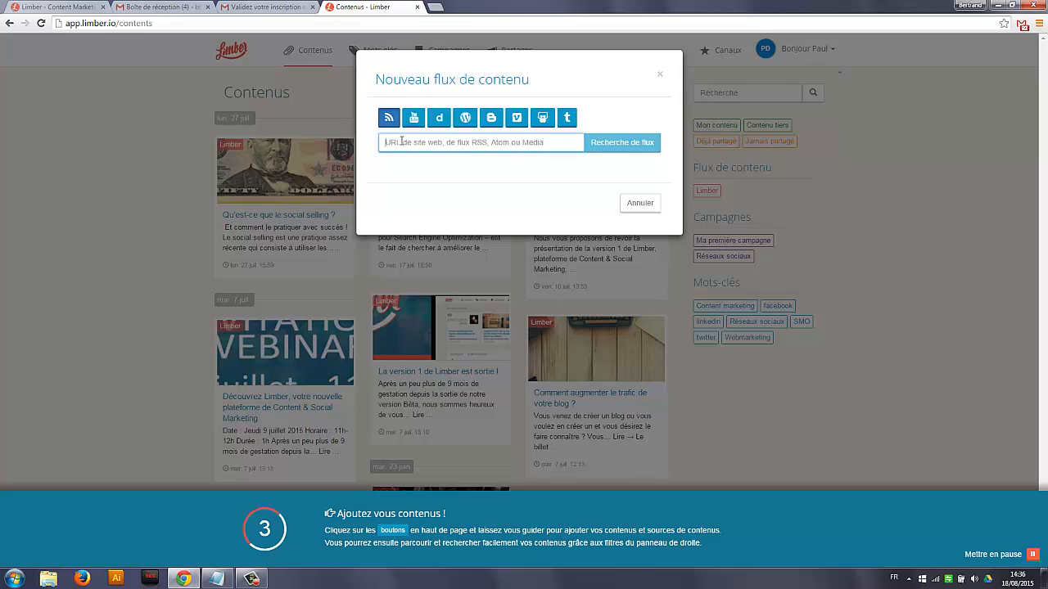
type("http")
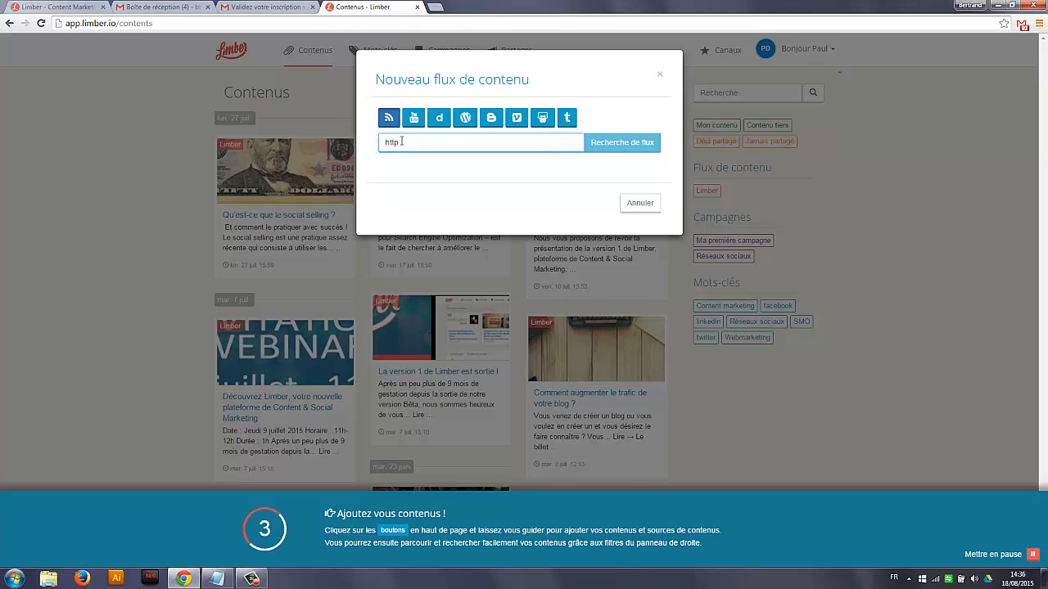
type("://www.f")
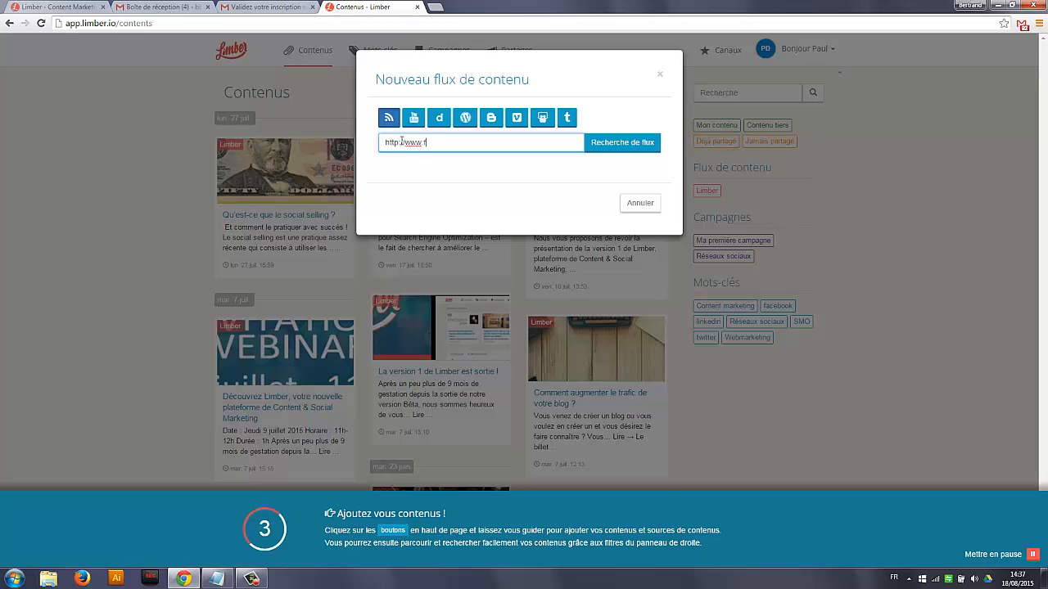
type("renchweb.fr")
left_click(634, 146)
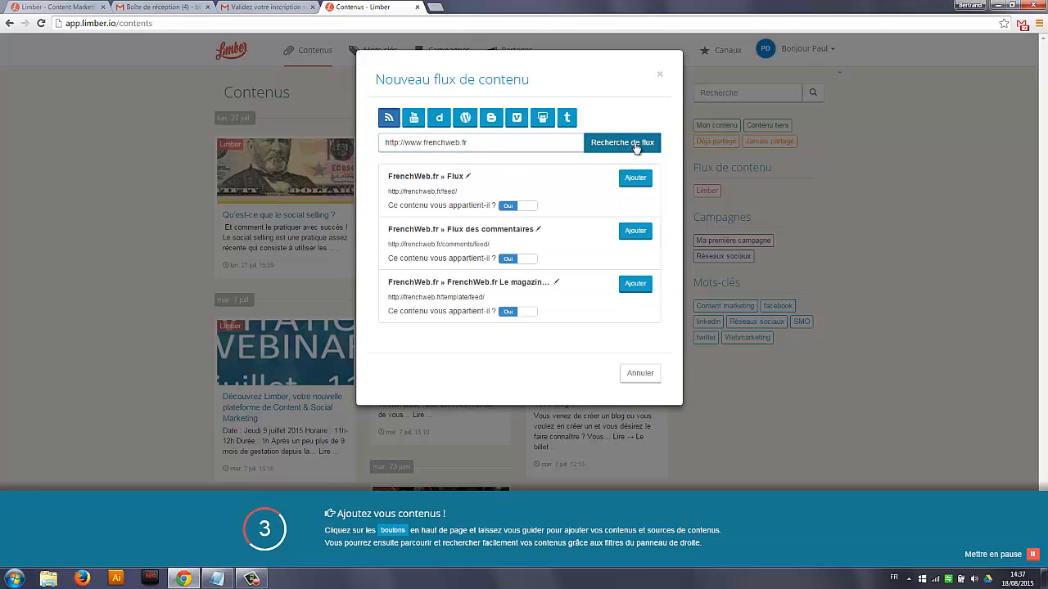
Rename the FrenchWeb.fr » Flux feed to FrenchWeb, mark it as content not owned, and add it
left_click(469, 178)
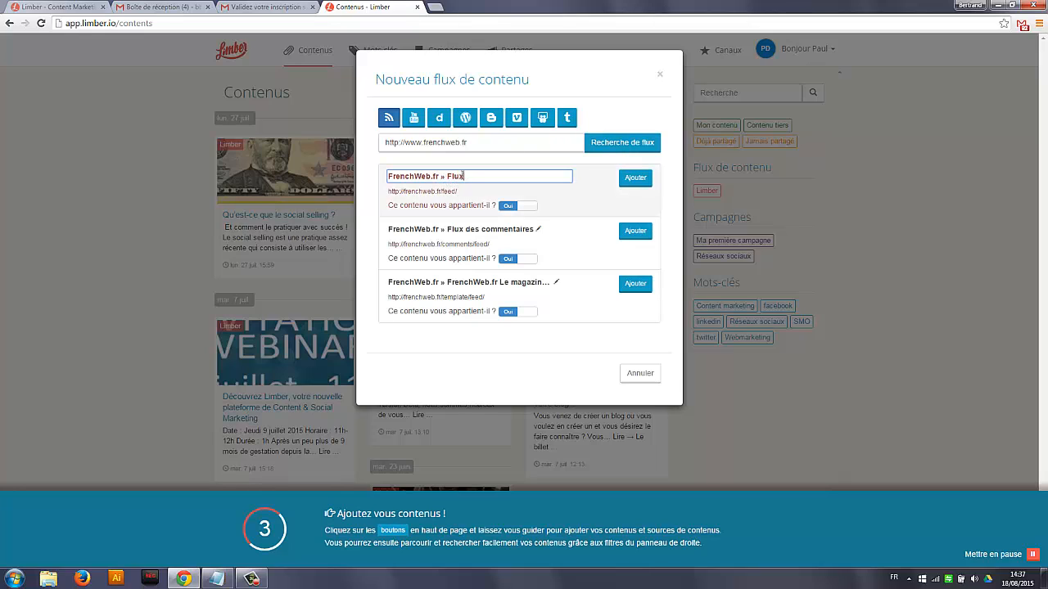
left_click_drag(465, 176, 433, 176)
key("BackSpace")
left_click(526, 206)
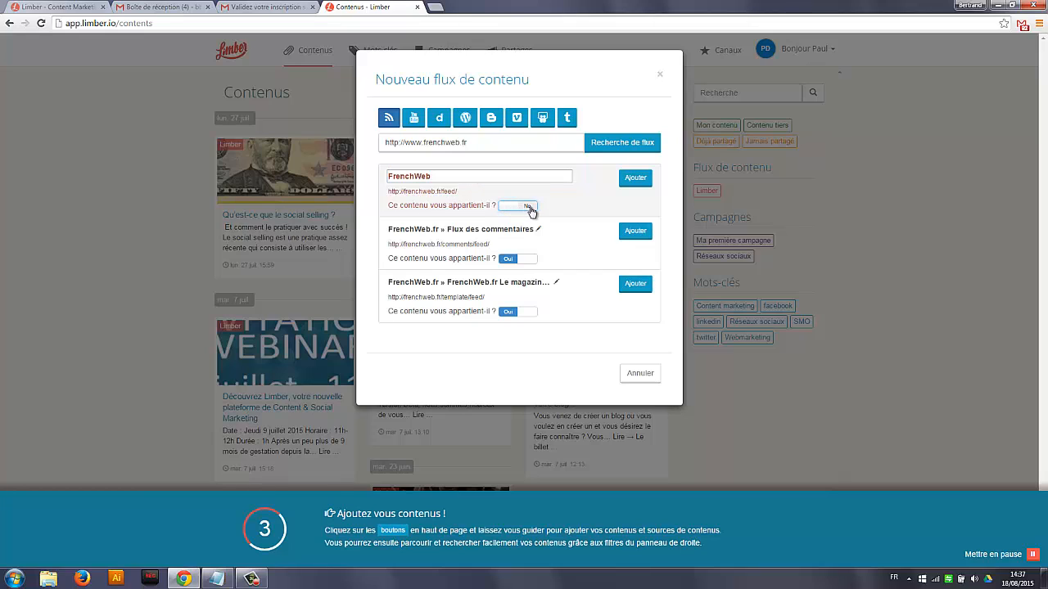
left_click(640, 185)
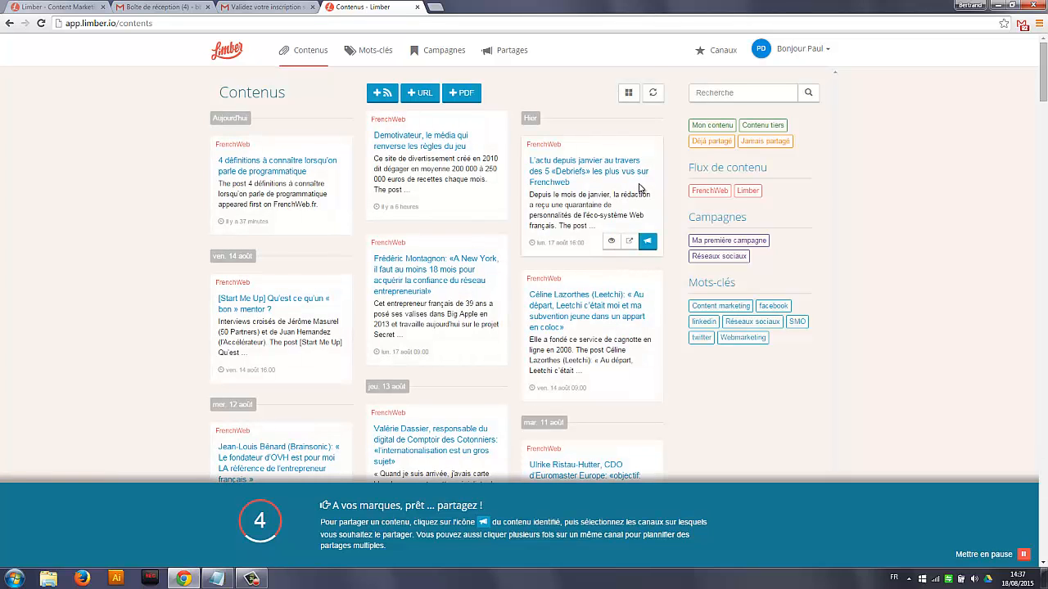
View only the FrenchWeb feed's contents, then clear that filter and filter by the Réseaux sociaux campaign
left_click(709, 193)
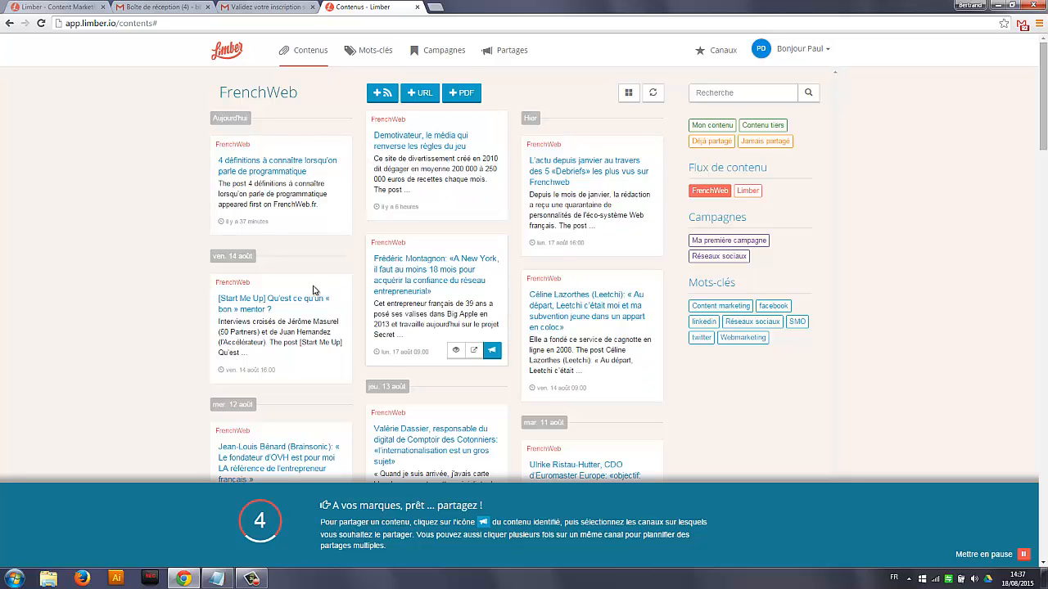
left_click(708, 195)
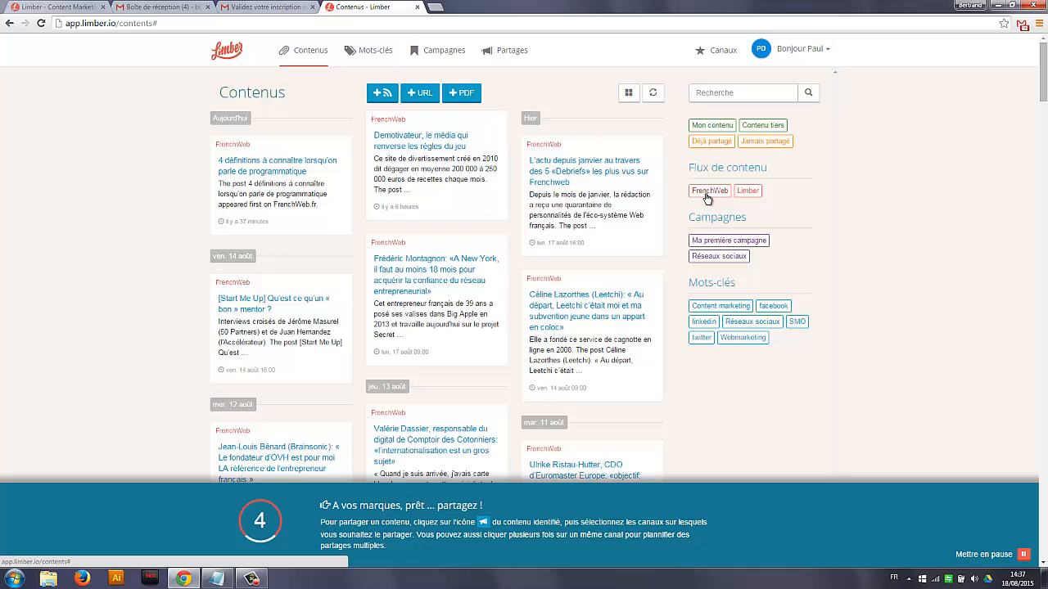
left_click(718, 256)
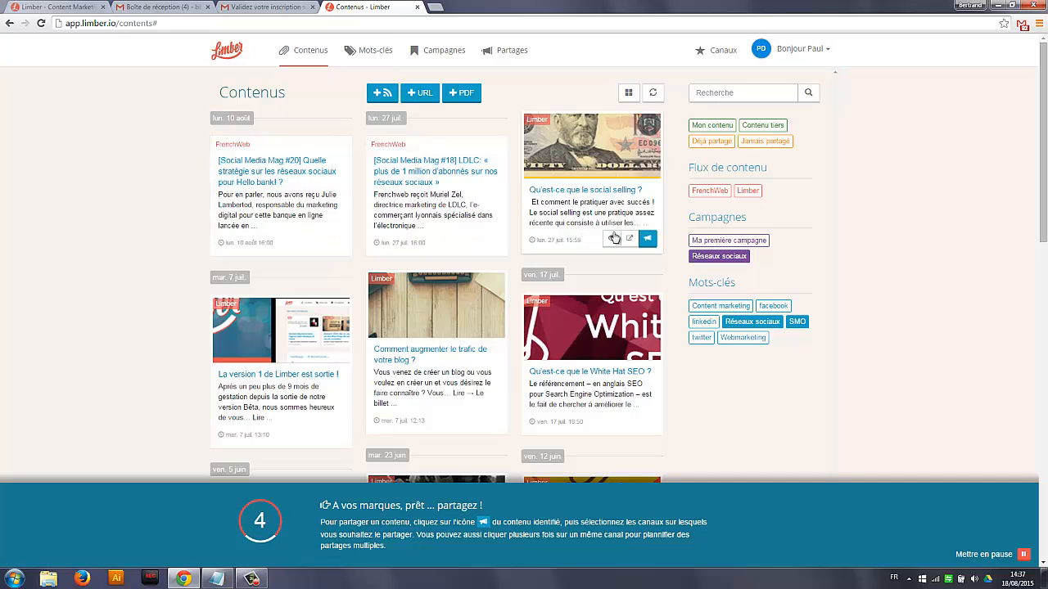
Create six shares of "Qu'est-ce que le social selling ?" in the Réseaux sociaux campaign: one on Facebook, one on LinkedIn and four on Twitter
left_click(648, 239)
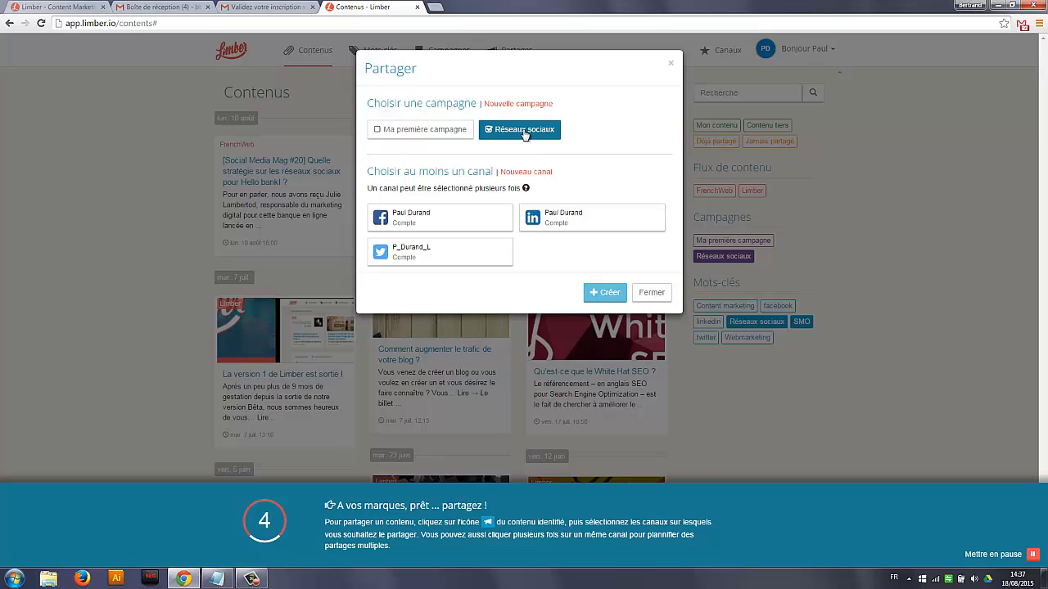
left_click(457, 221)
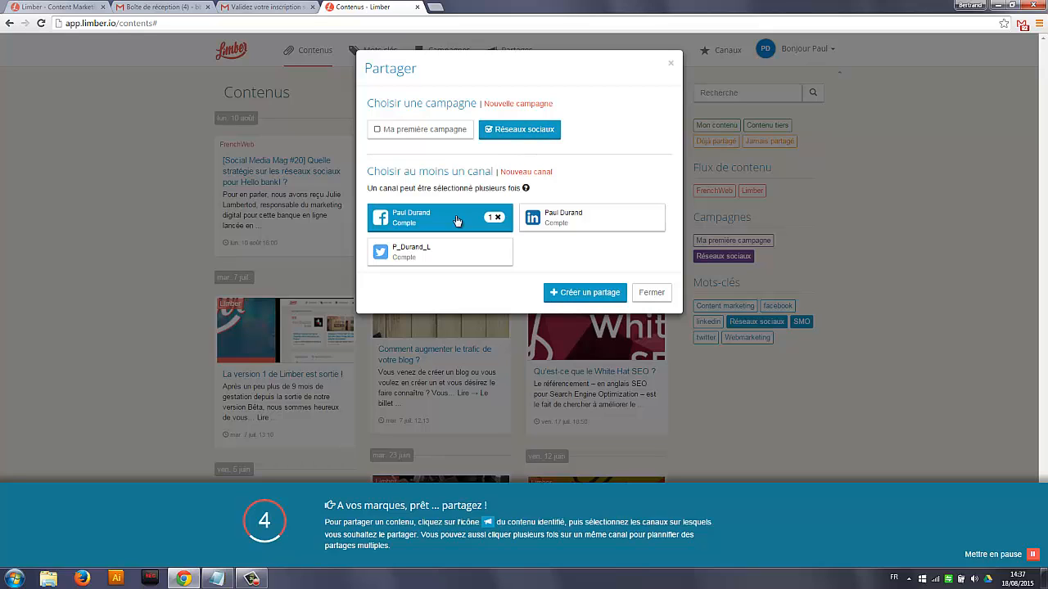
left_click(587, 221)
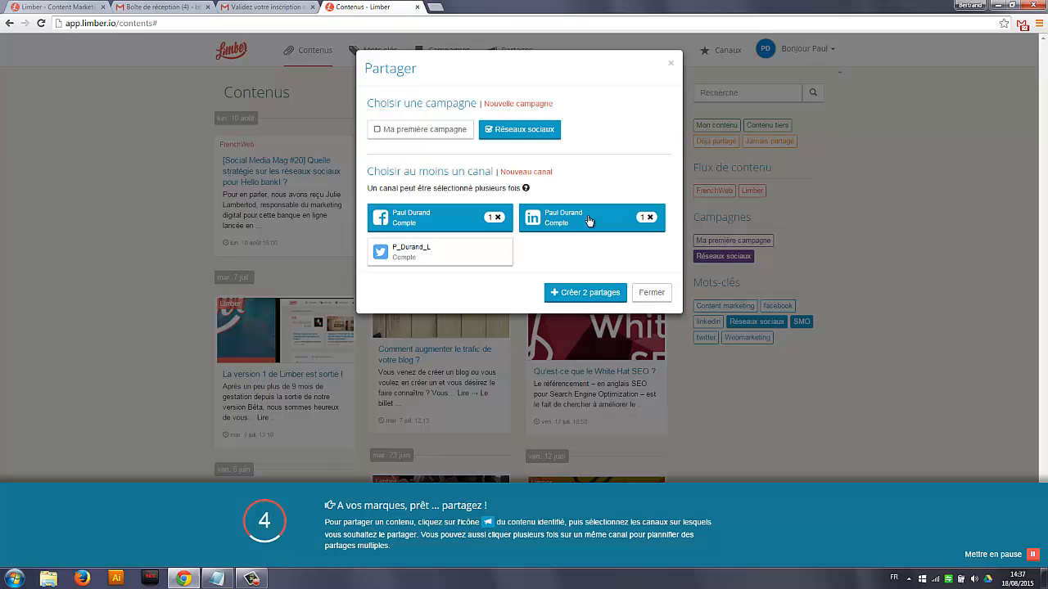
left_click(434, 256)
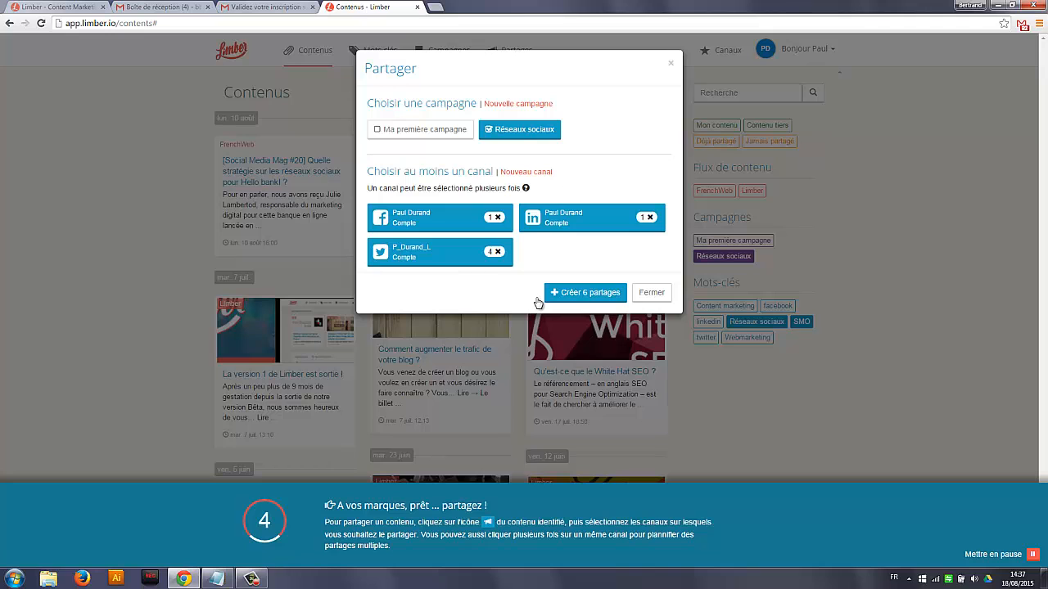
left_click(589, 293)
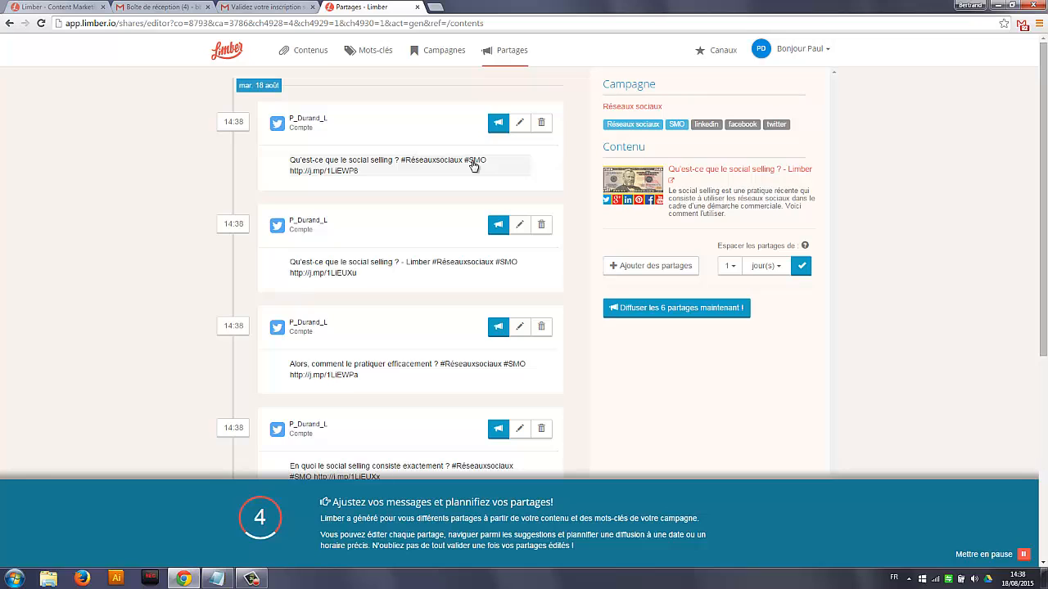
Replace the first tweet's message with the suggestion "En quoi le social selling consiste exactement ?" and validate the edit
left_click(520, 169)
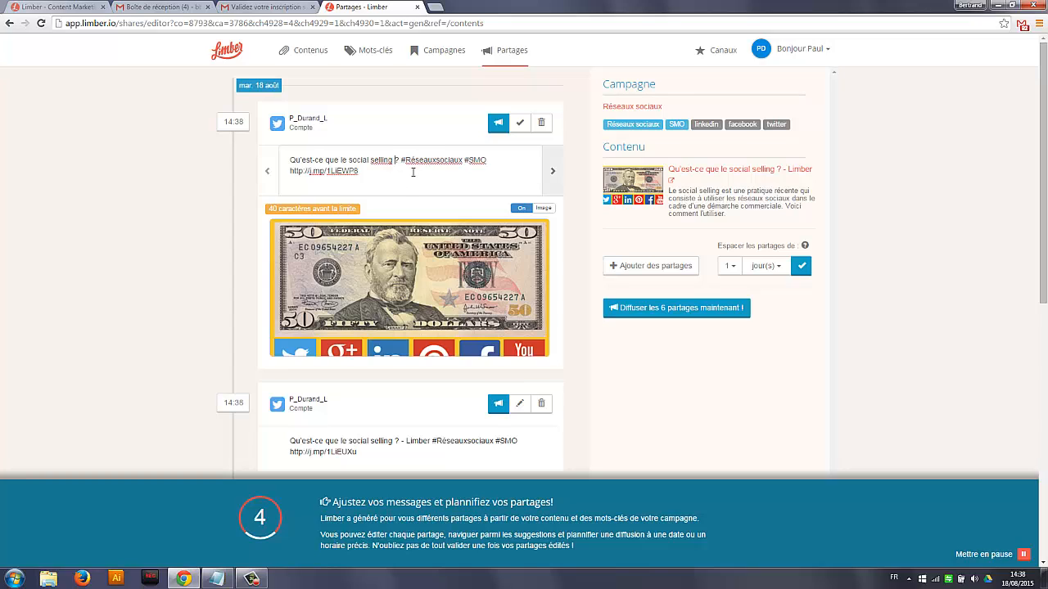
left_click(551, 175)
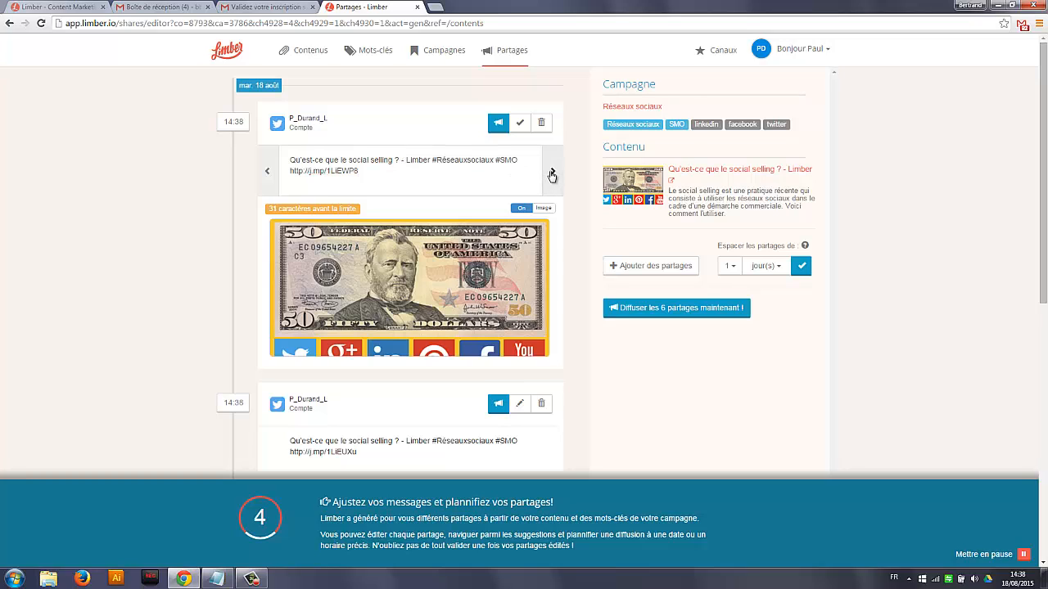
left_click(552, 175)
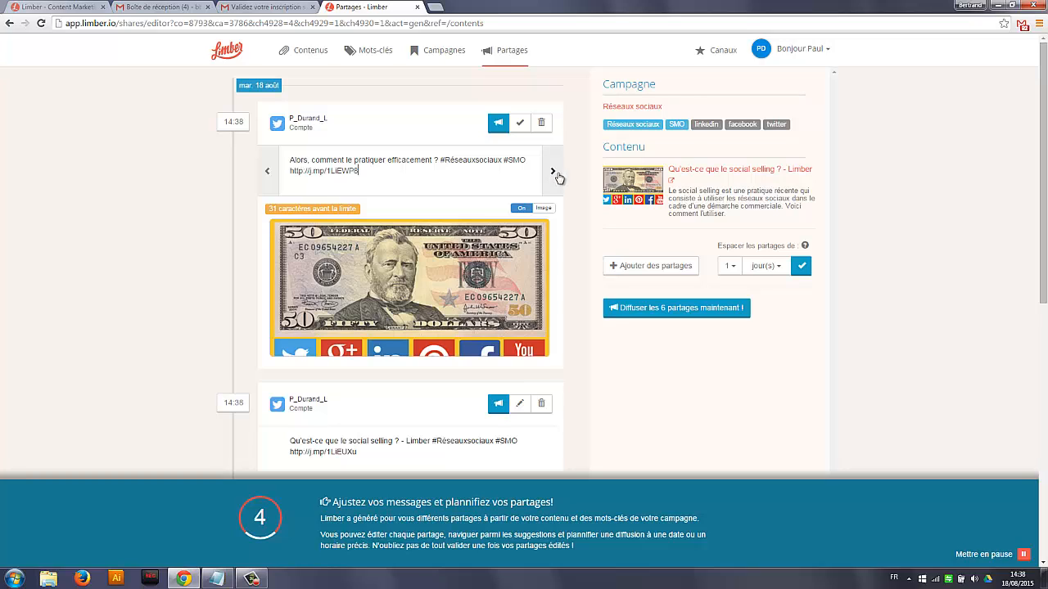
left_click(553, 175)
left_click(488, 168)
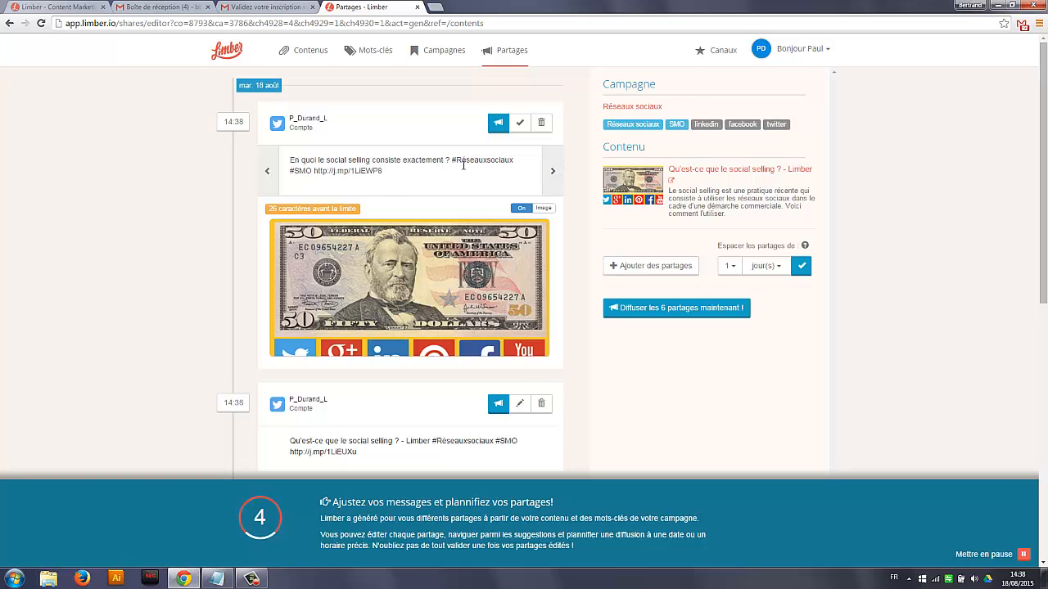
left_click(520, 122)
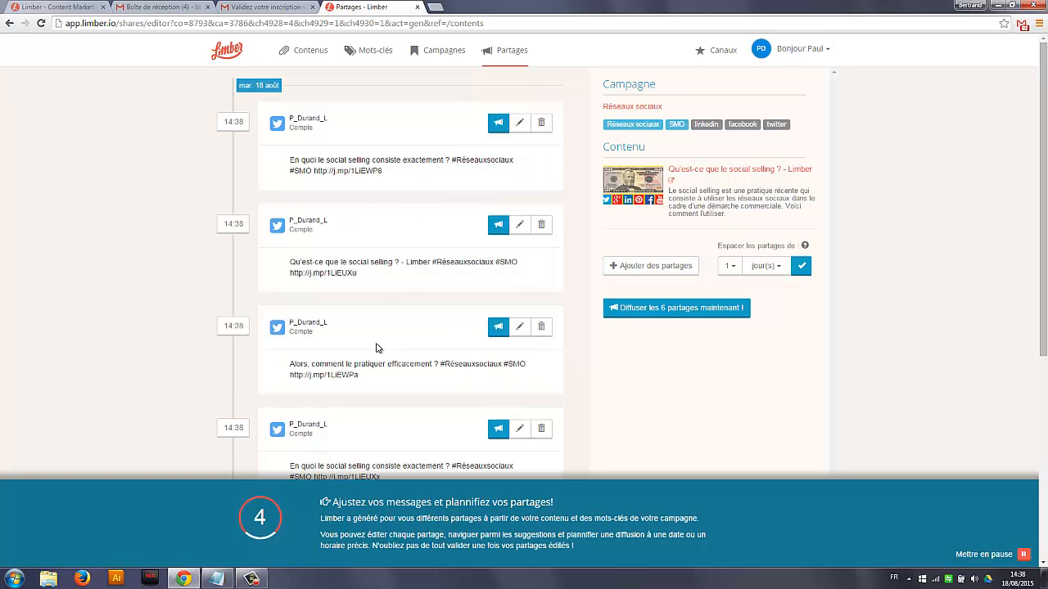
Look through the generated shares and reschedule the first tweet to 19 August 2015 at 15:39
scroll(372, 336, "down", 2)
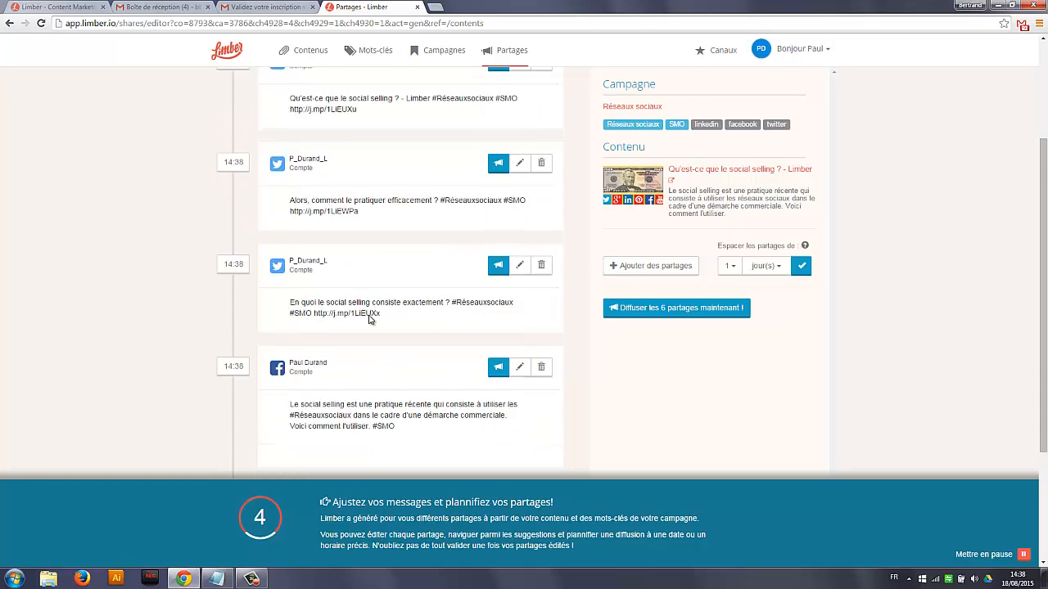
scroll(368, 318, "down", 1)
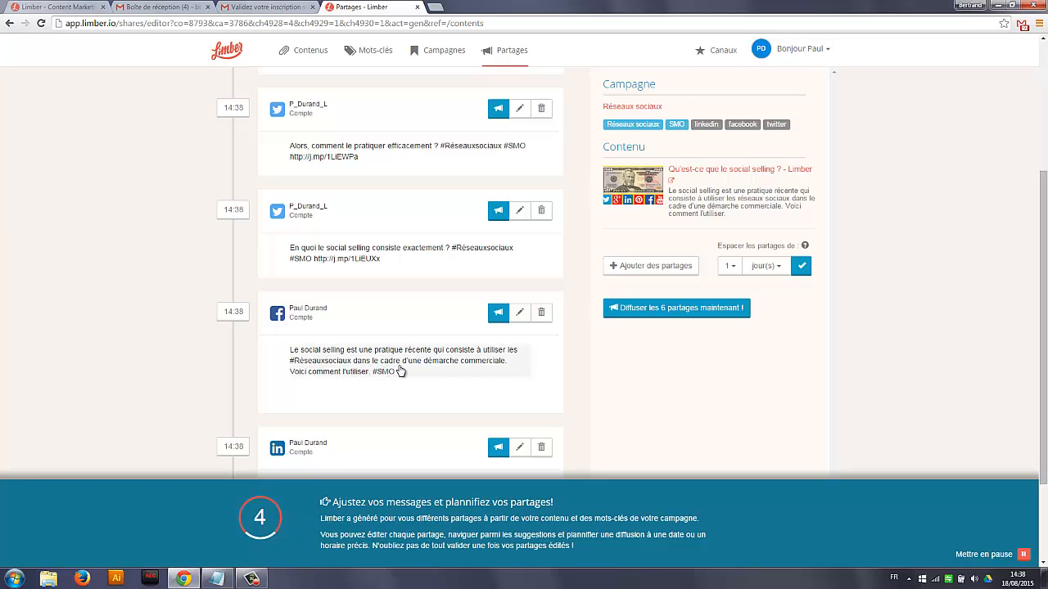
scroll(380, 370, "down", 1)
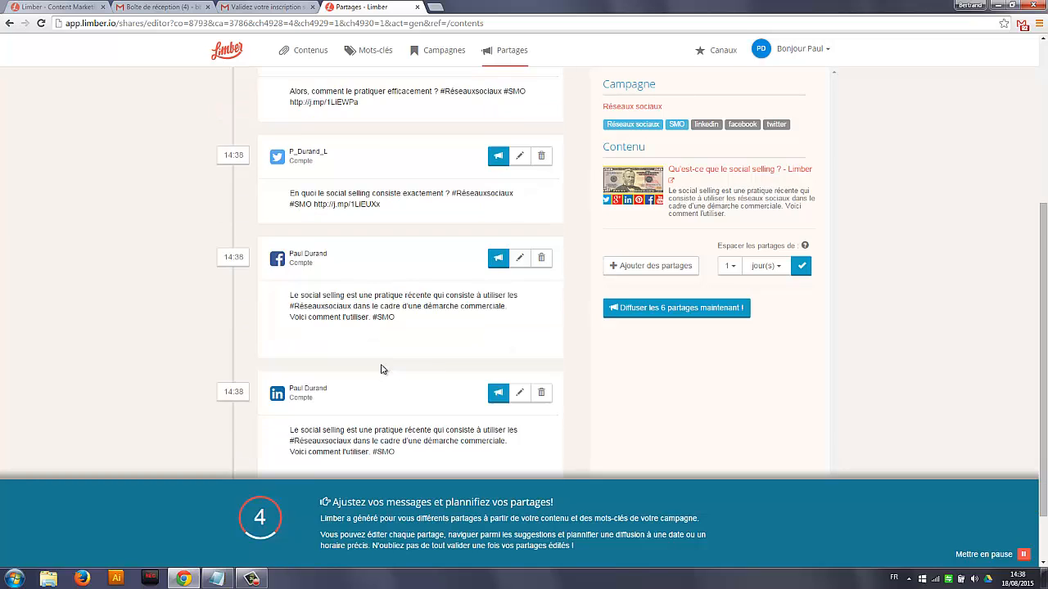
scroll(393, 365, "down", 2)
scroll(396, 361, "up", 5)
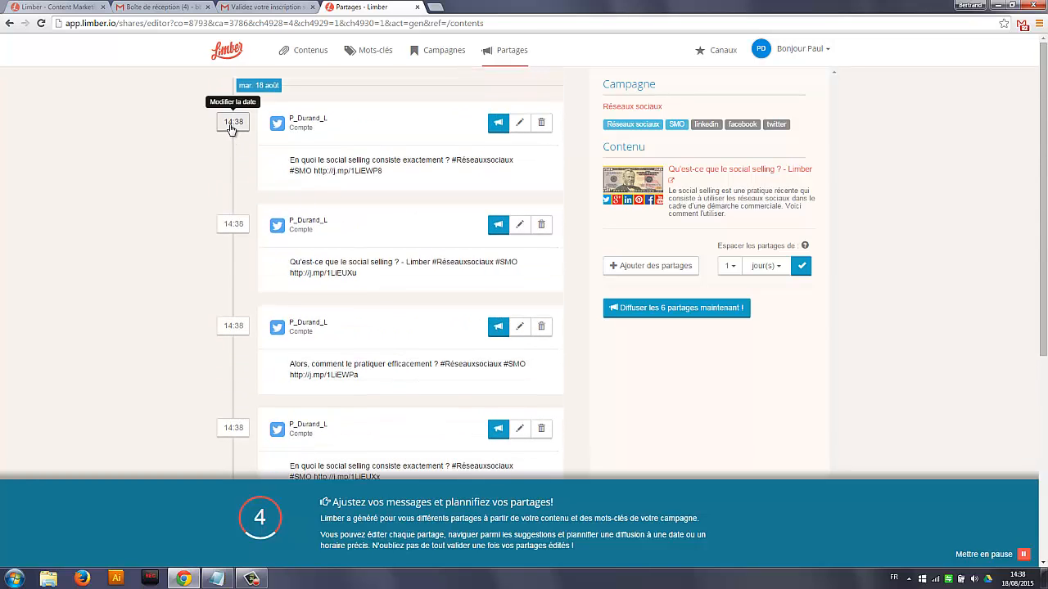
left_click(232, 123)
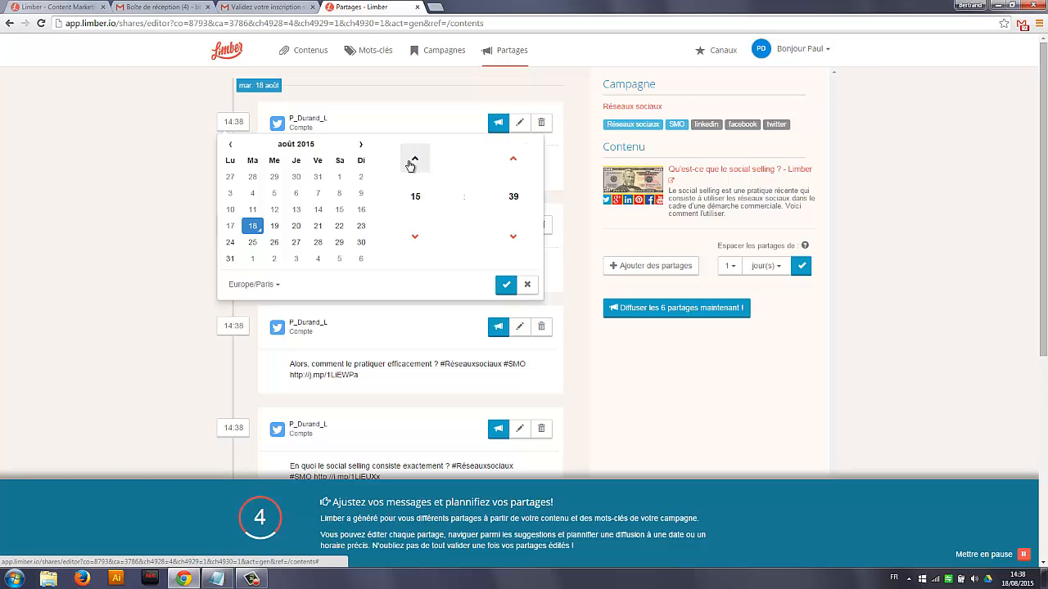
left_click(275, 226)
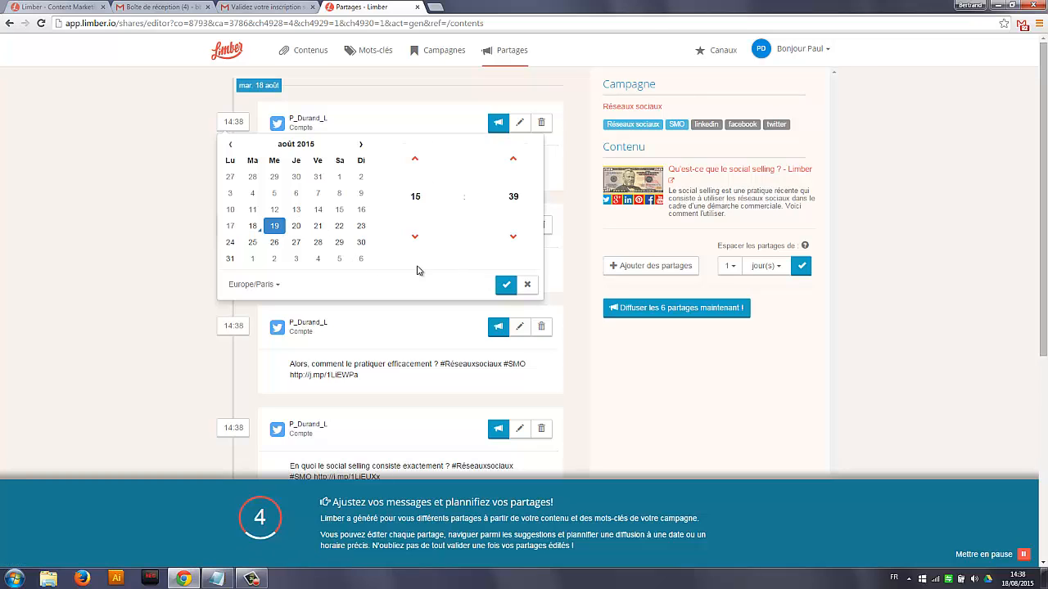
left_click(506, 284)
Space the shares at an interval of 4 days (jour(s)) and apply it
scroll(502, 295, "down", 5)
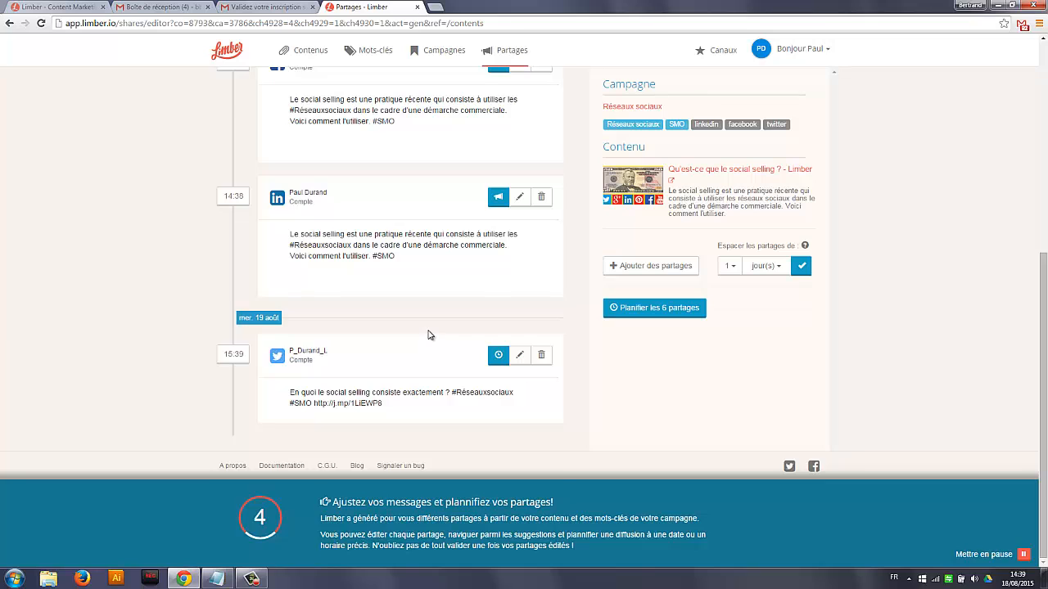
scroll(429, 335, "up", 10)
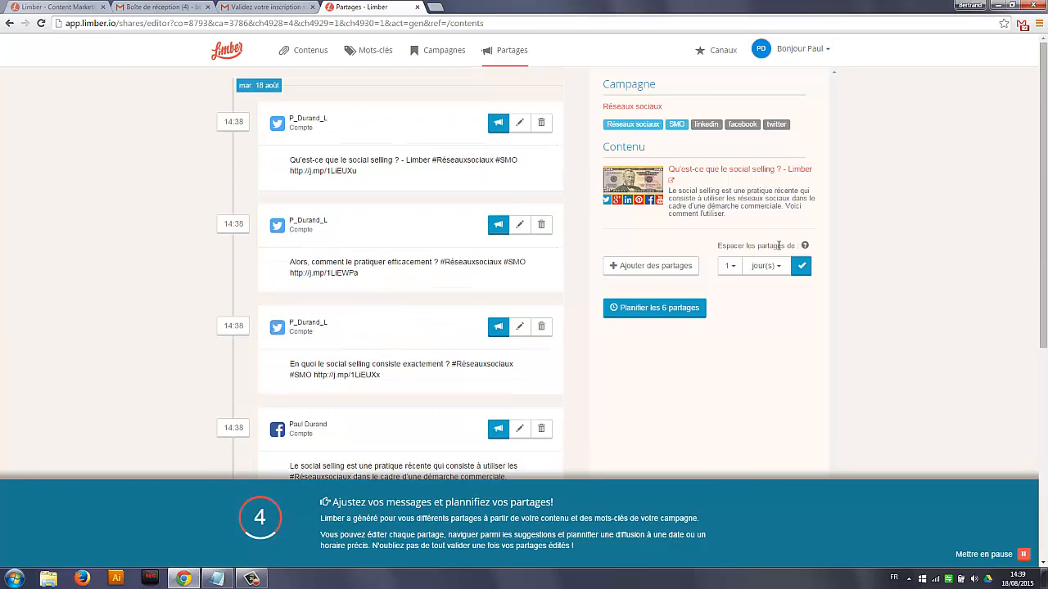
mouse_move(806, 248)
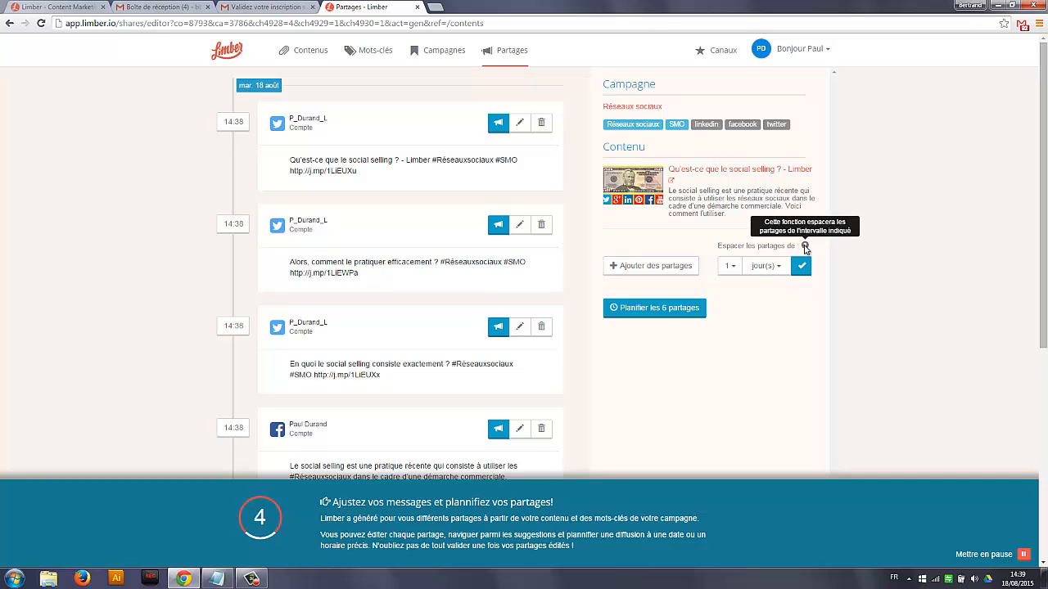
left_click(737, 268)
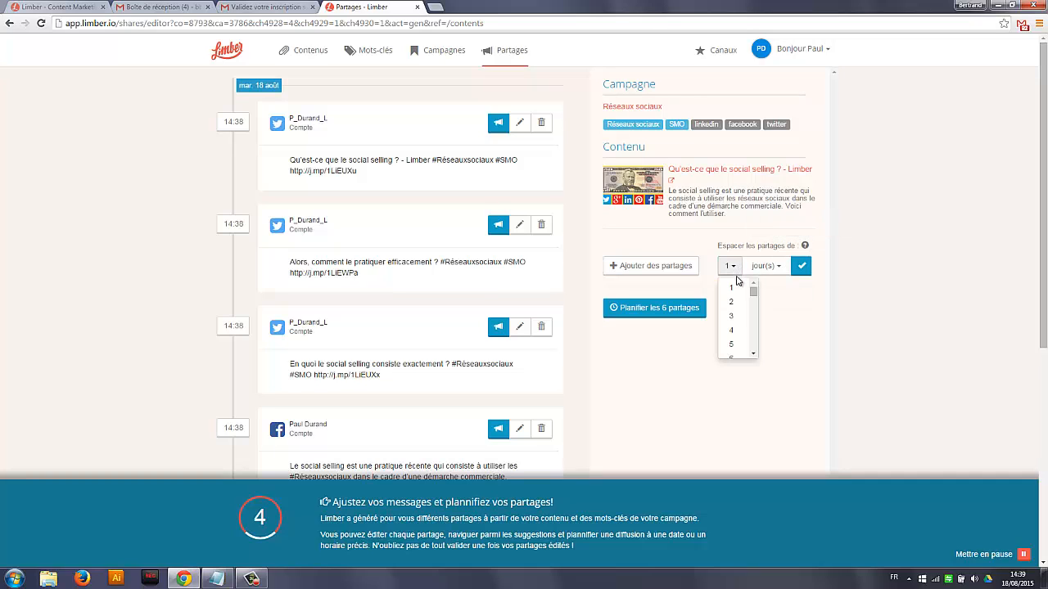
left_click(732, 331)
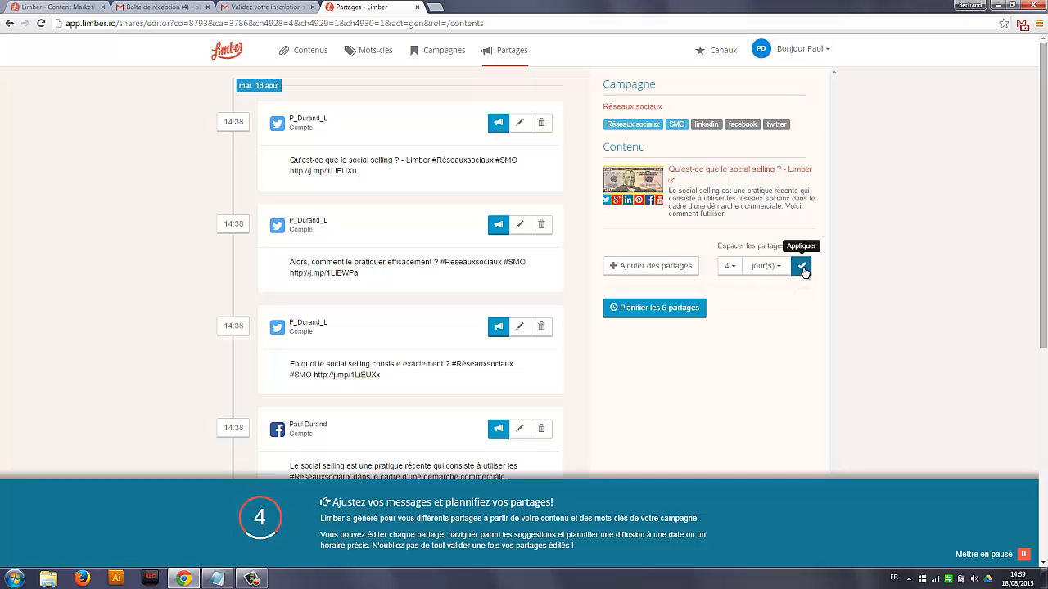
left_click(802, 267)
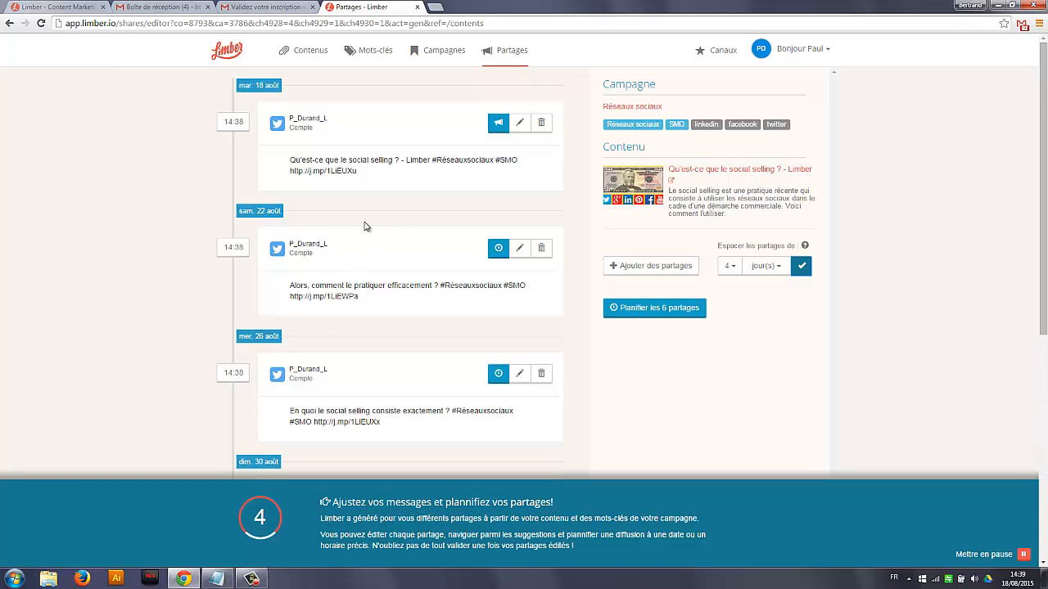
Check the dates of the spaced shares and schedule all six of them
scroll(383, 225, "down", 2)
scroll(385, 224, "down", 3)
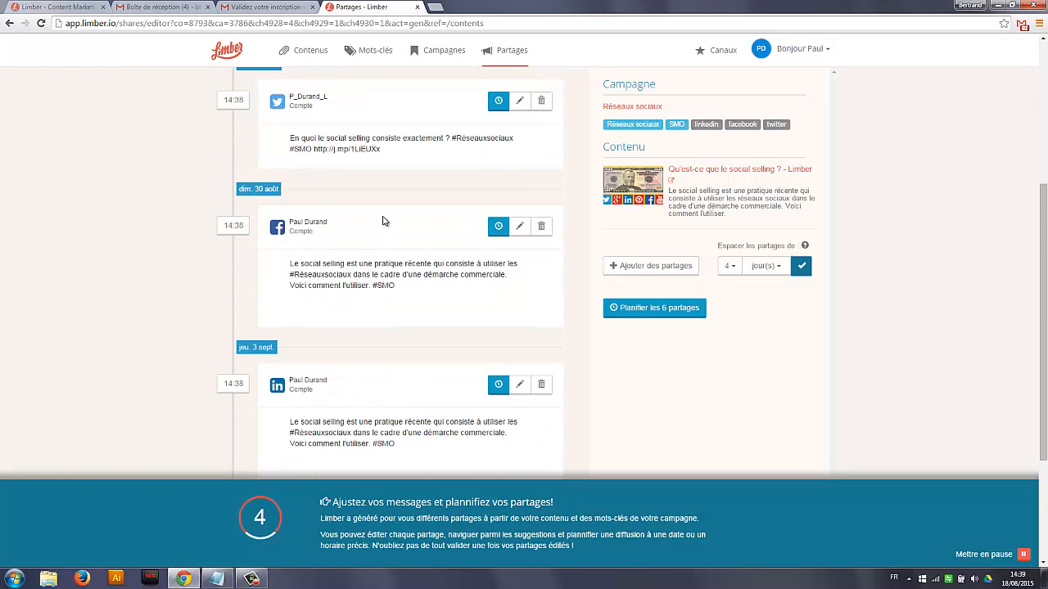
scroll(382, 221, "down", 3)
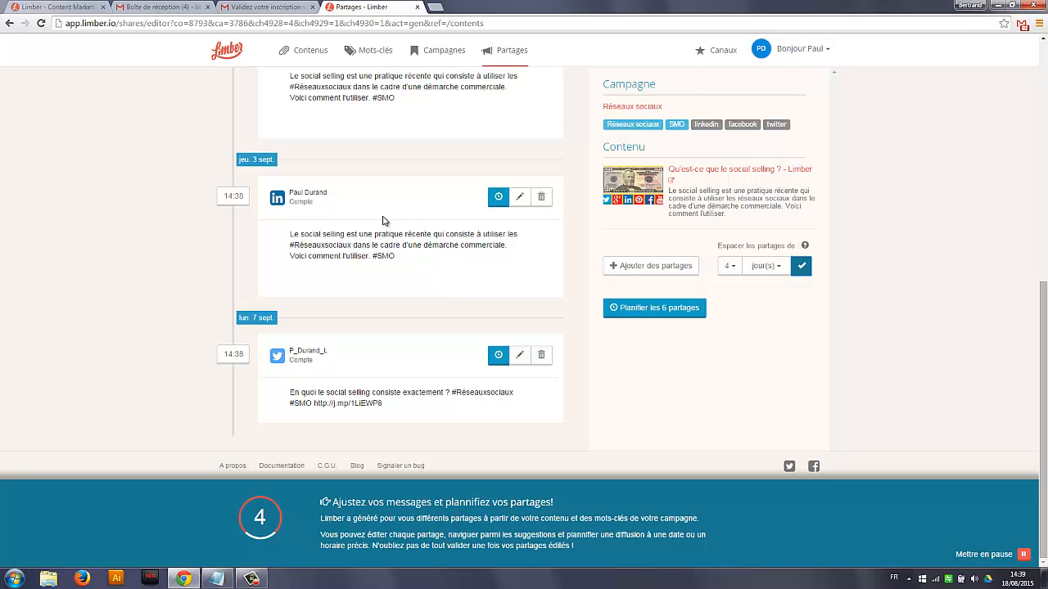
scroll(385, 225, "up", 3)
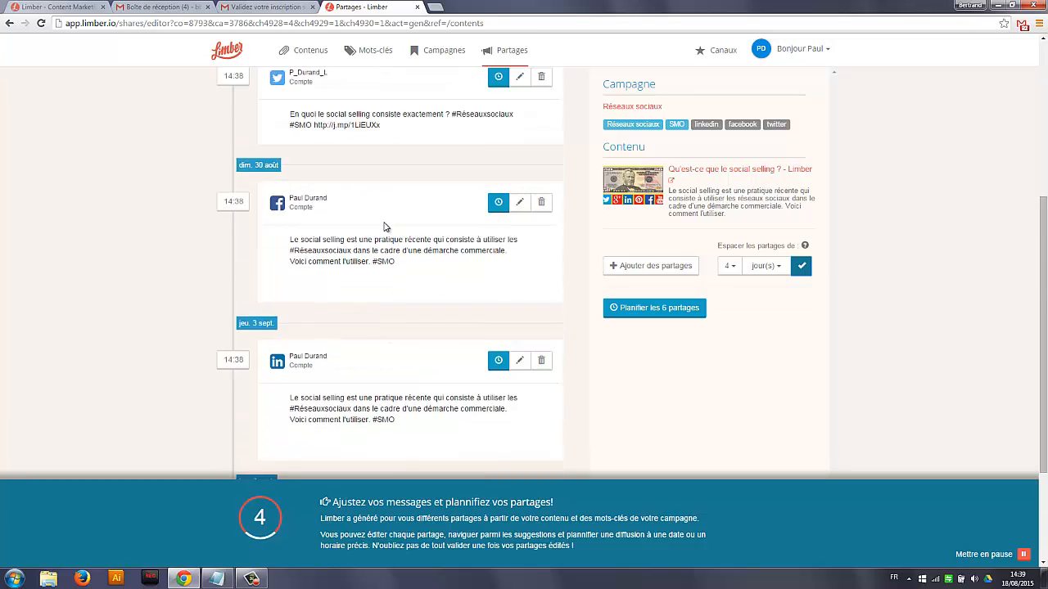
scroll(385, 226, "up", 5)
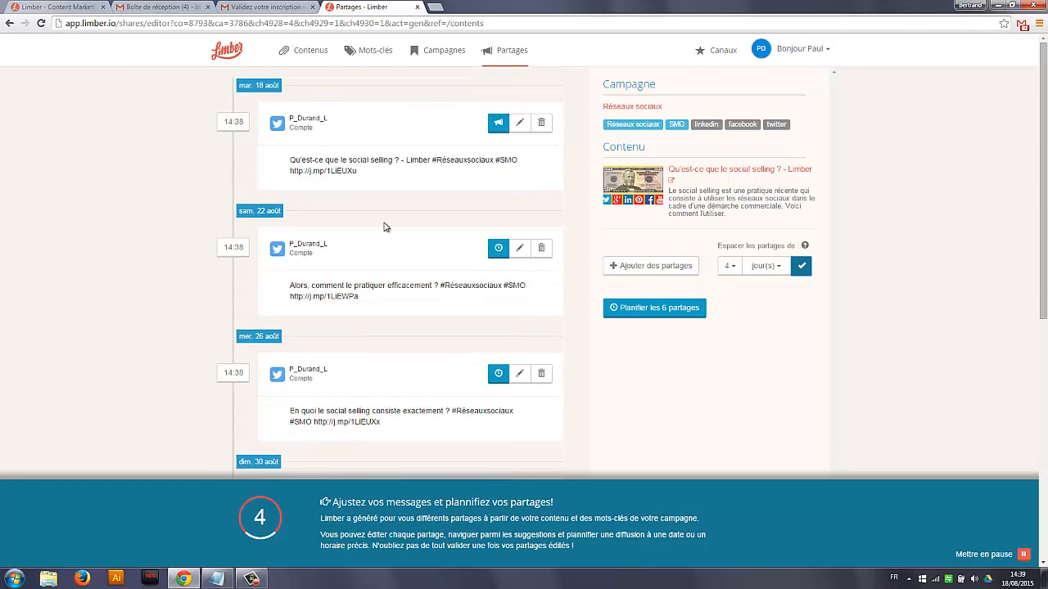
left_click(645, 311)
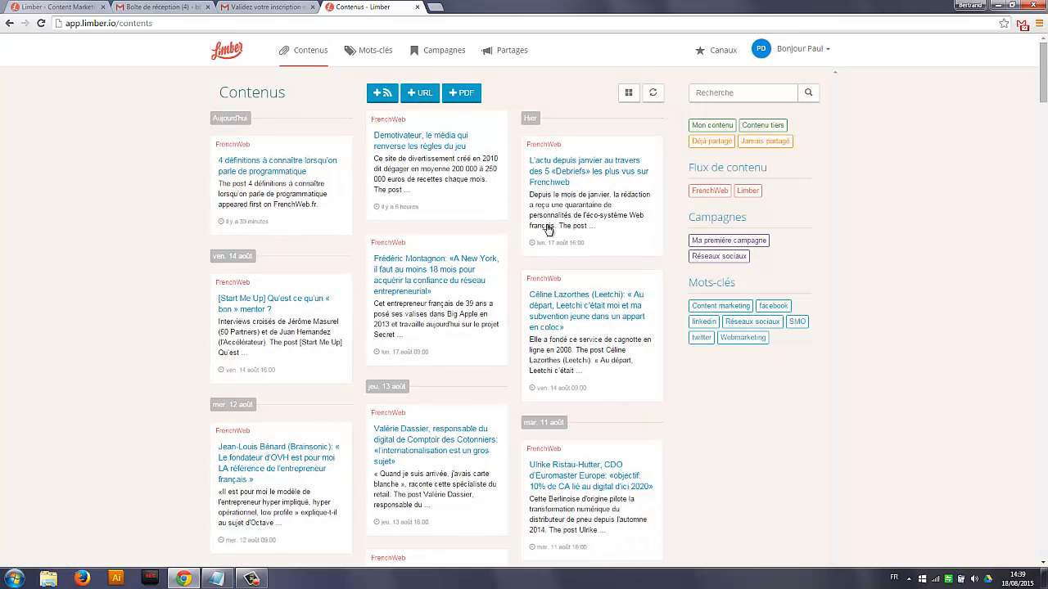
Review the list of all planned shares and filter it by the period Cette semaine
left_click(512, 54)
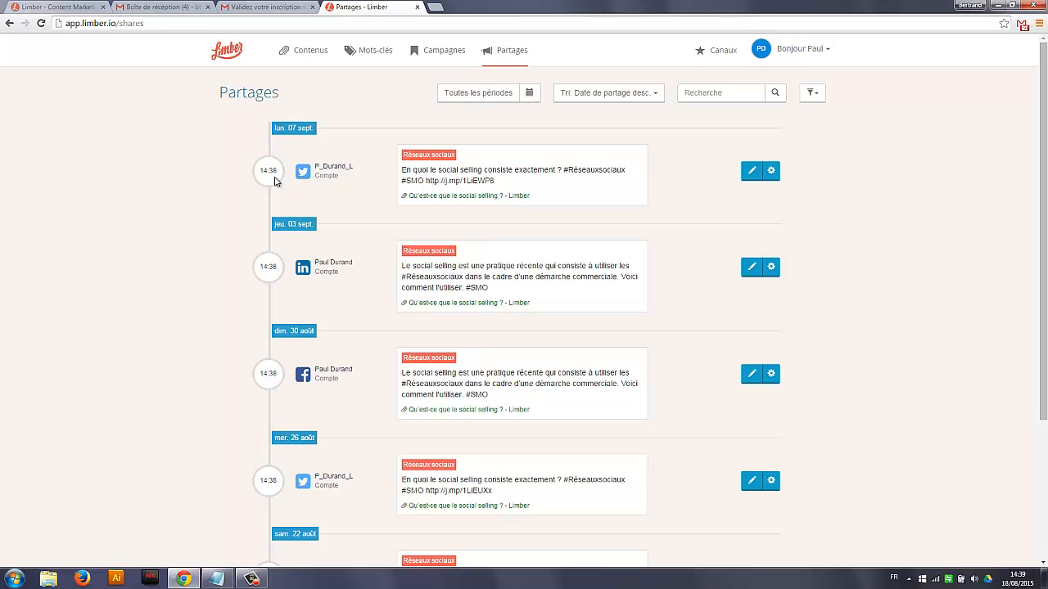
scroll(381, 308, "down", 2)
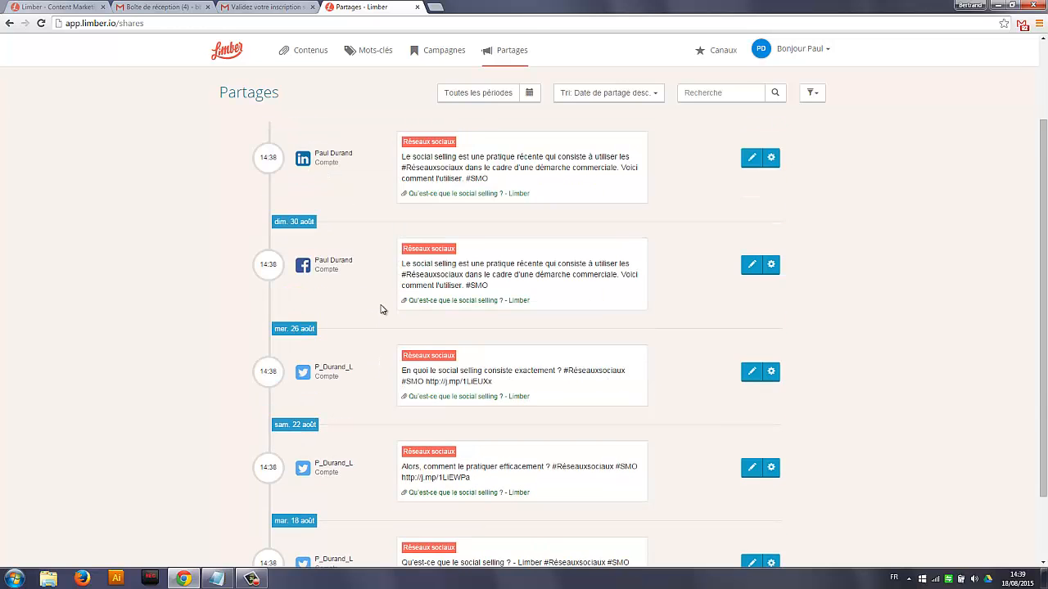
scroll(380, 309, "down", 1)
scroll(381, 309, "up", 3)
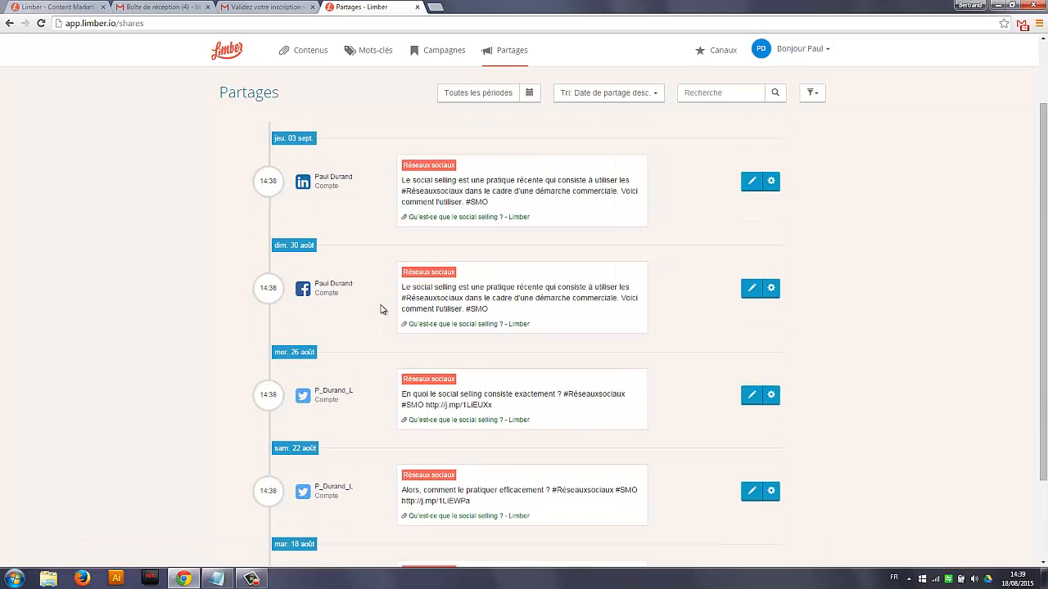
left_click(497, 93)
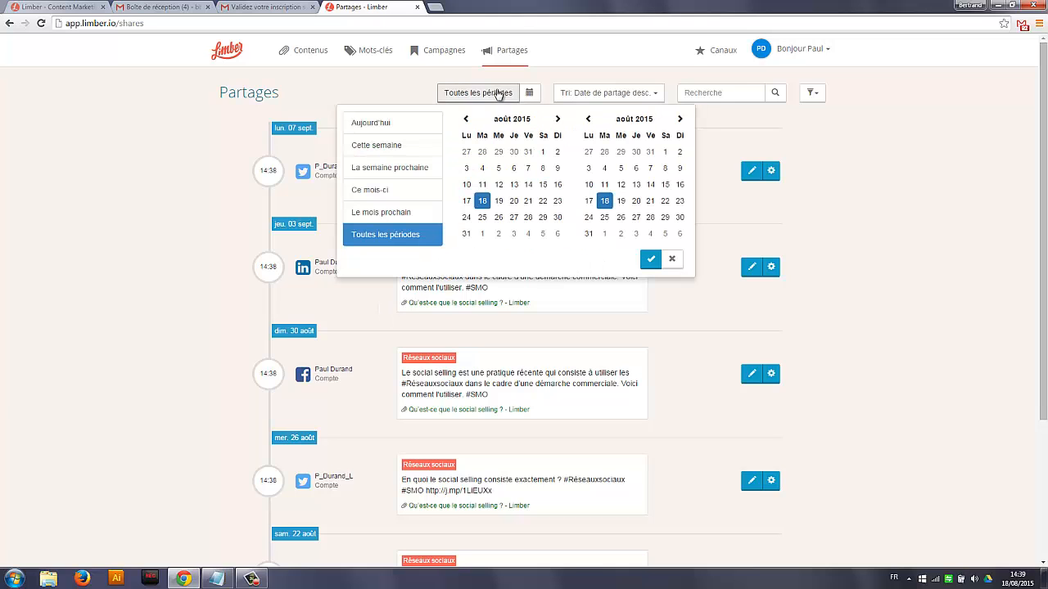
left_click(401, 147)
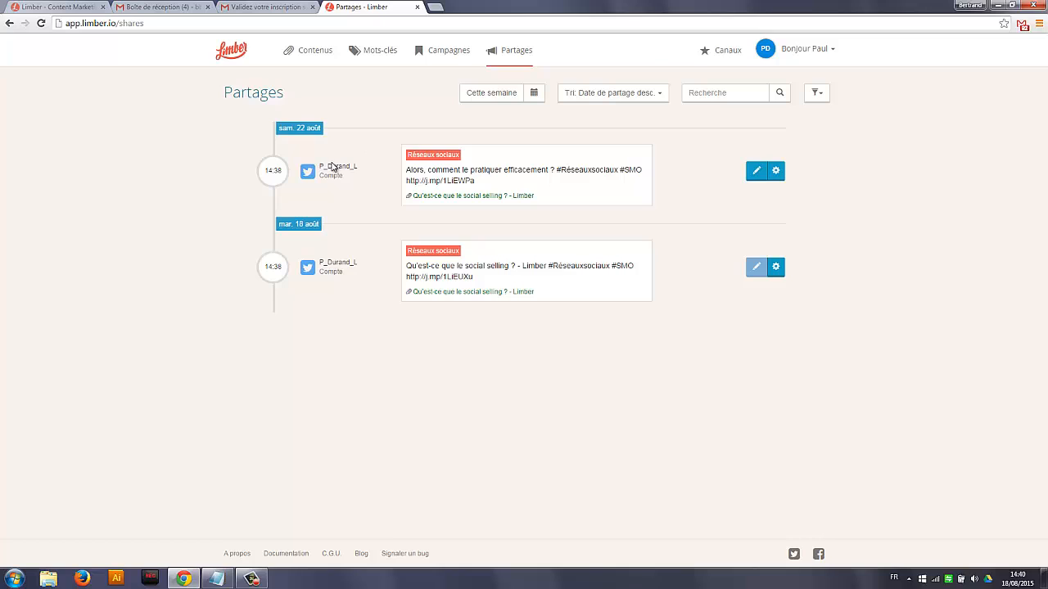